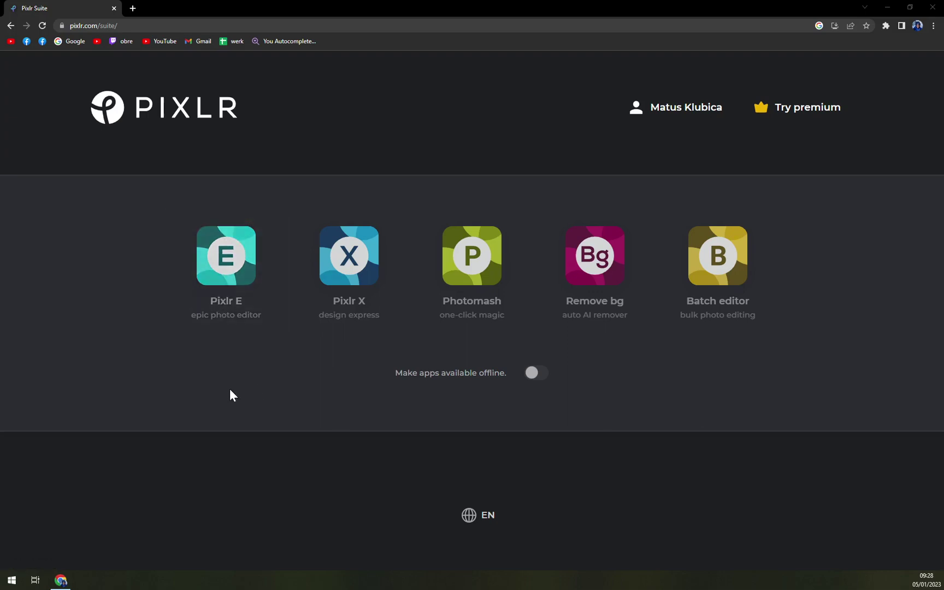
Step: Open the Pixlr E editor and scroll through its recommended templates and categories
left_click(243, 265)
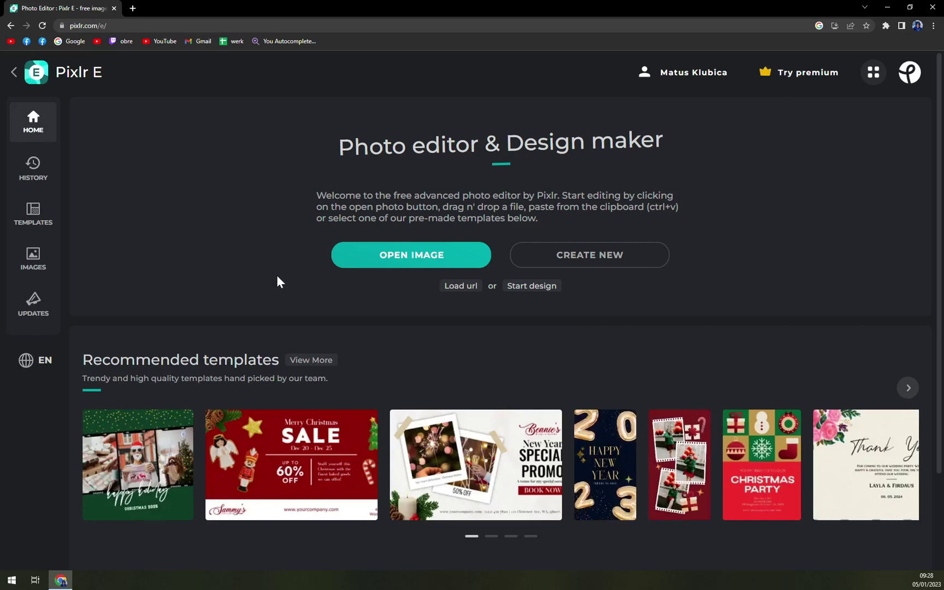
scroll(284, 292, "down", 1)
scroll(284, 293, "down", 2)
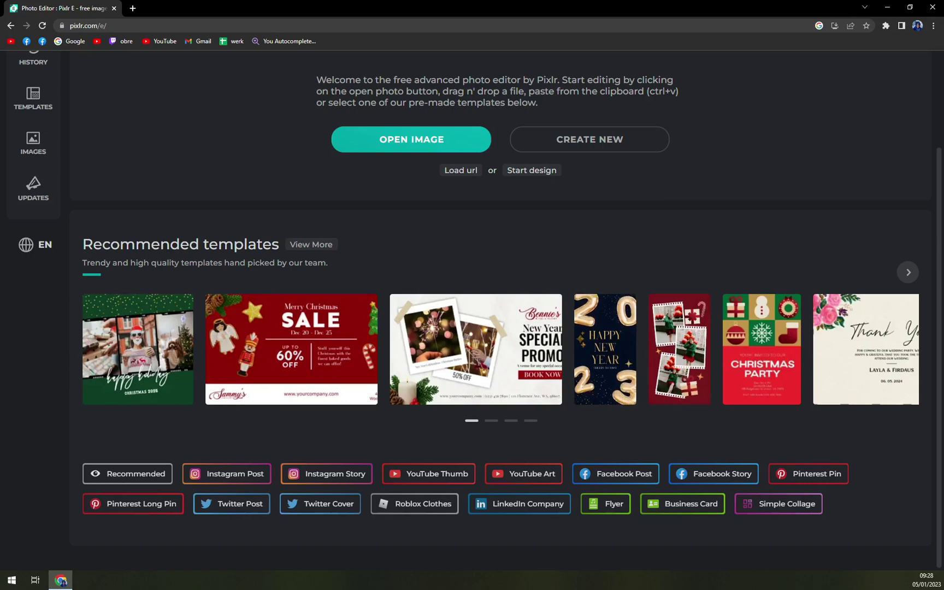
scroll(404, 229, "up", 2)
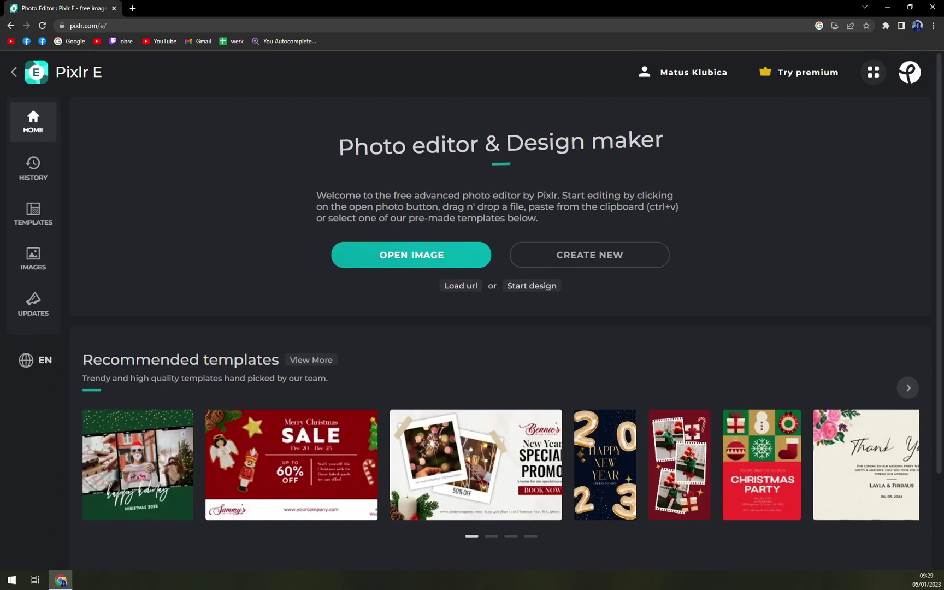
Step: Start the 30-day free premium trial and compare card and PayPal payment for an individual plan
left_click(798, 86)
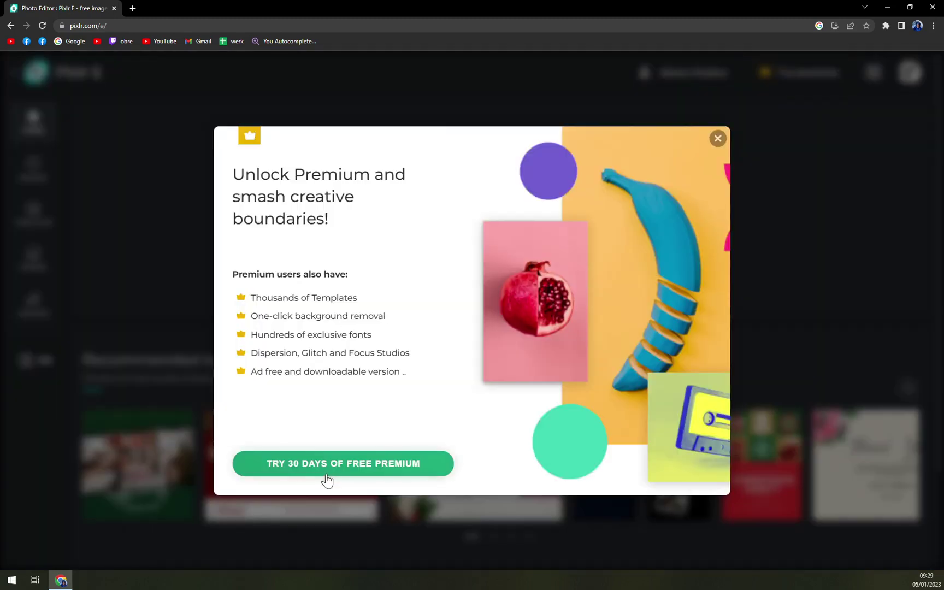
left_click(350, 472)
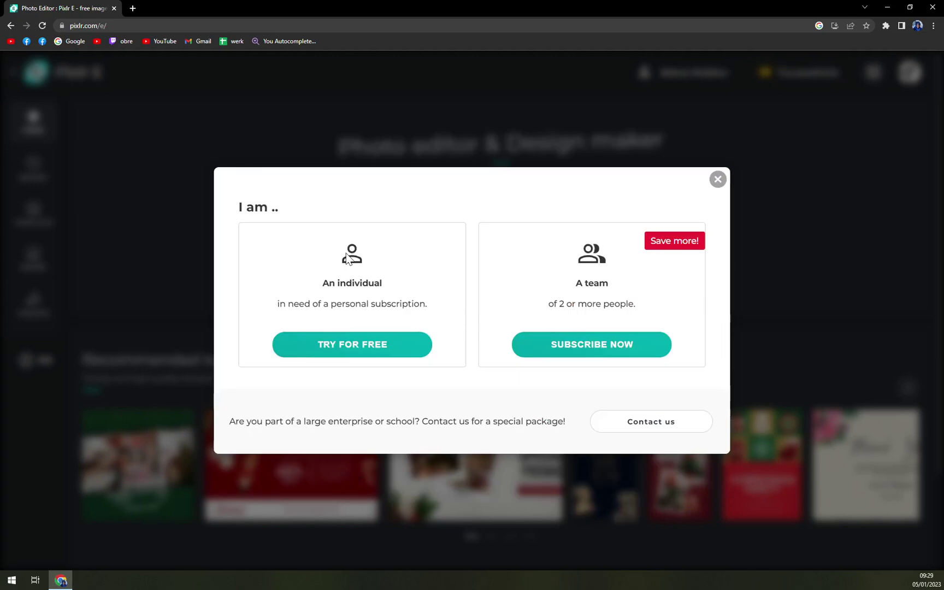
left_click(343, 353)
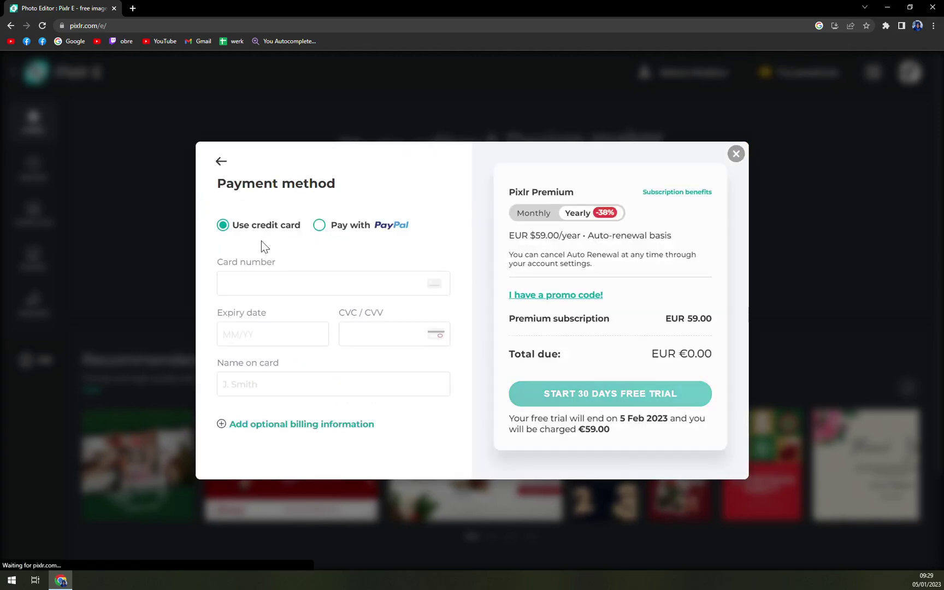
left_click(328, 233)
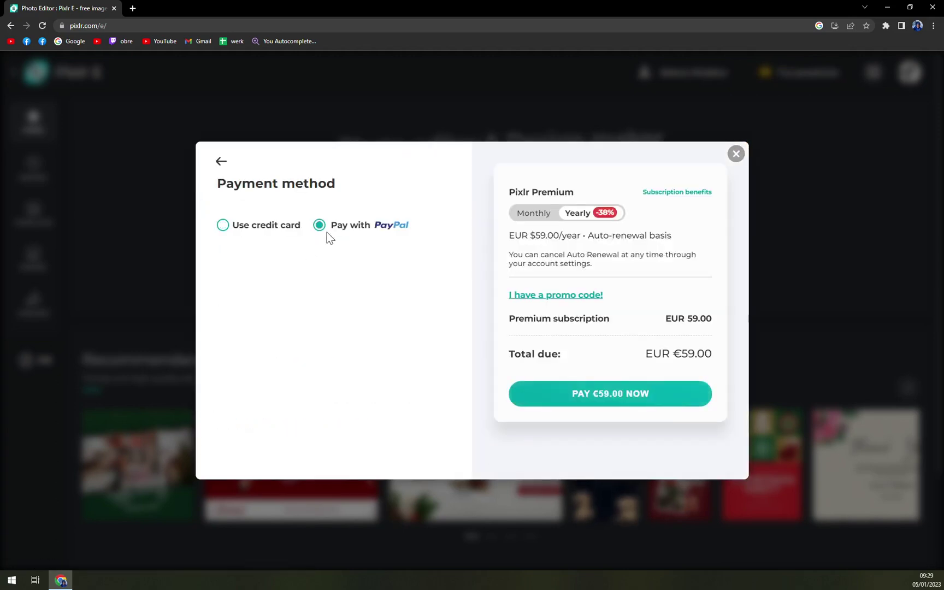
left_click(270, 229)
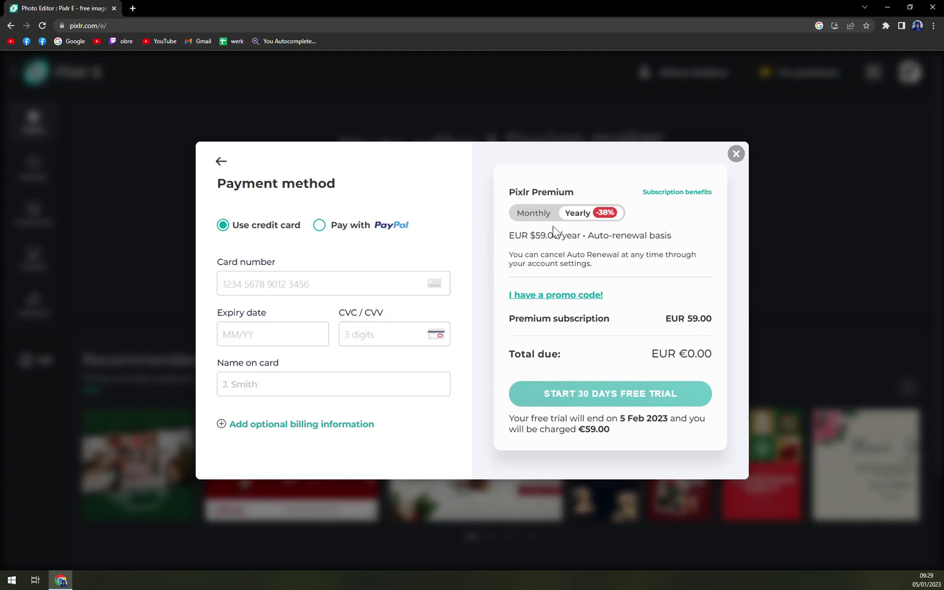
Step: Compare monthly and yearly billing, then pick the Team plan billed monthly at EUR 12.99
left_click(541, 216)
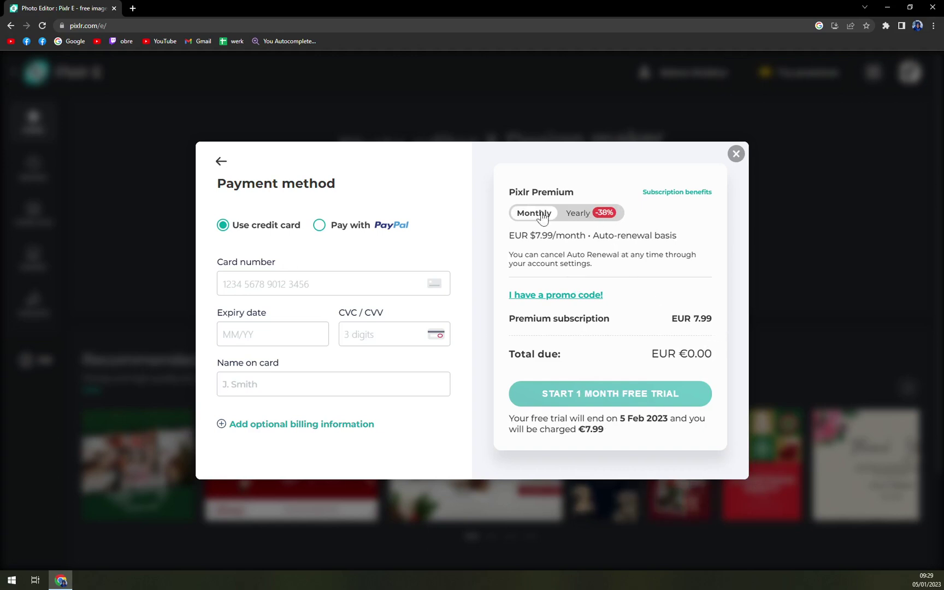
left_click(598, 217)
left_click(220, 161)
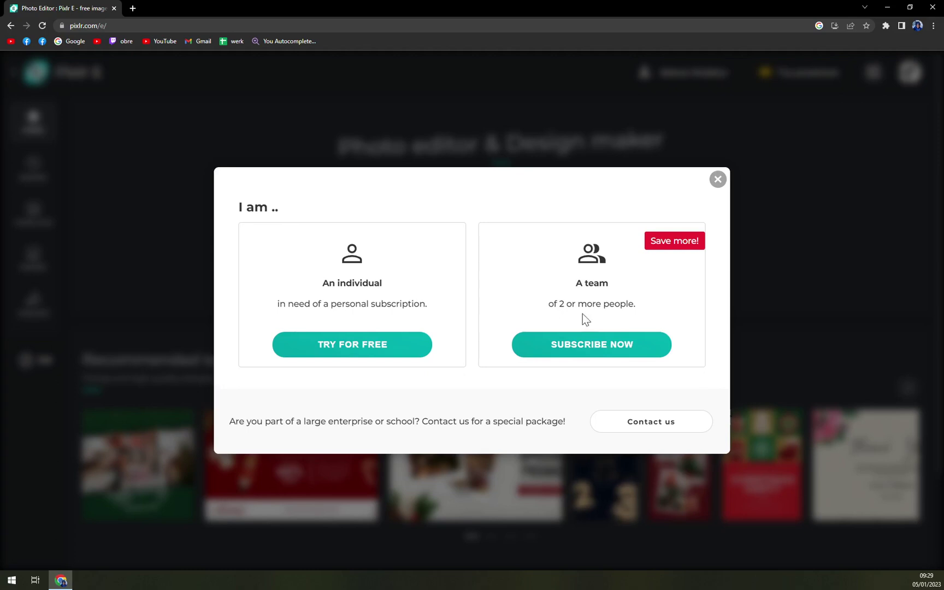
left_click(591, 345)
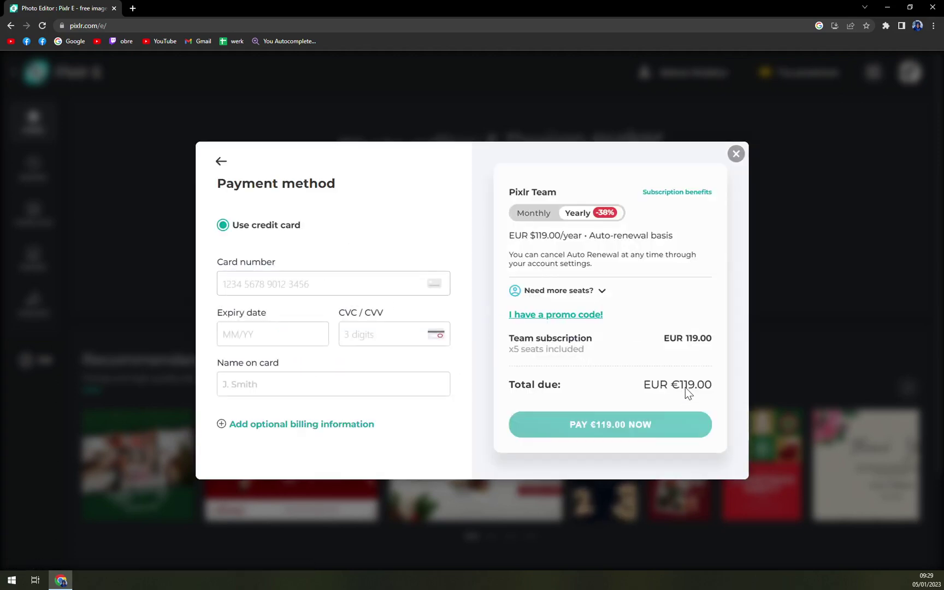
left_click(548, 214)
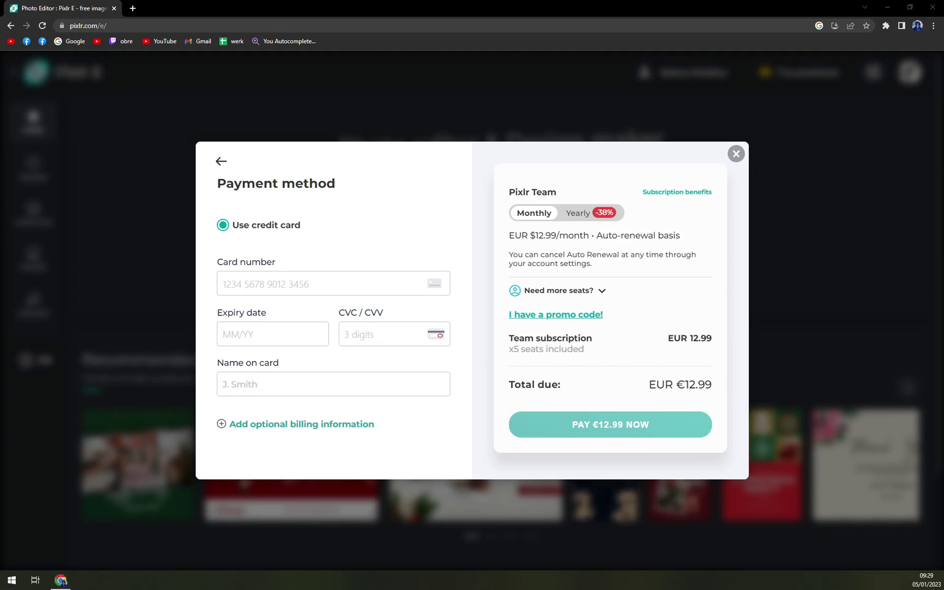
Step: Return Team billing to yearly and open the subscription pricing page in a new tab
left_click(596, 213)
left_click(673, 193)
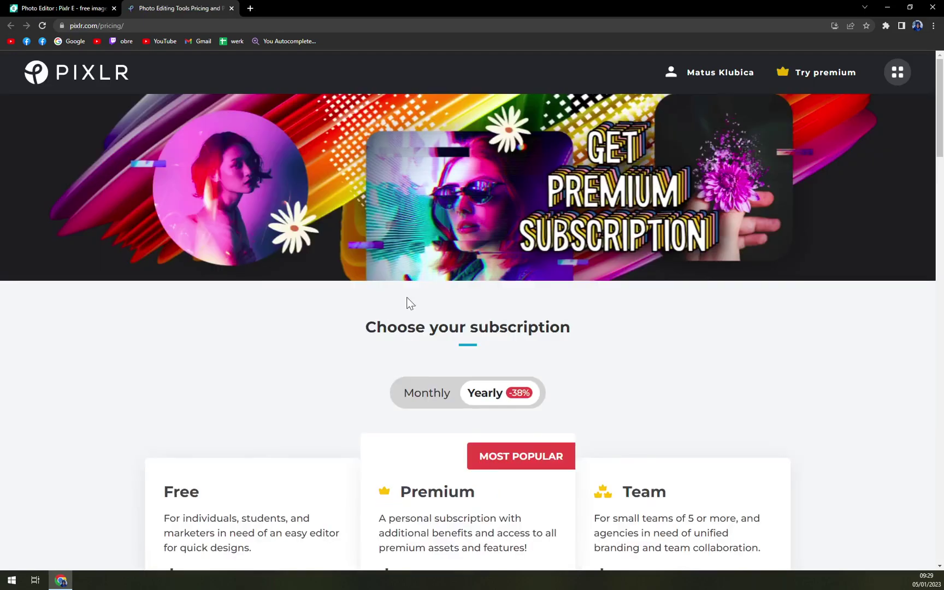
scroll(404, 330, "down", 6)
scroll(405, 330, "up", 3)
scroll(273, 327, "down", 2)
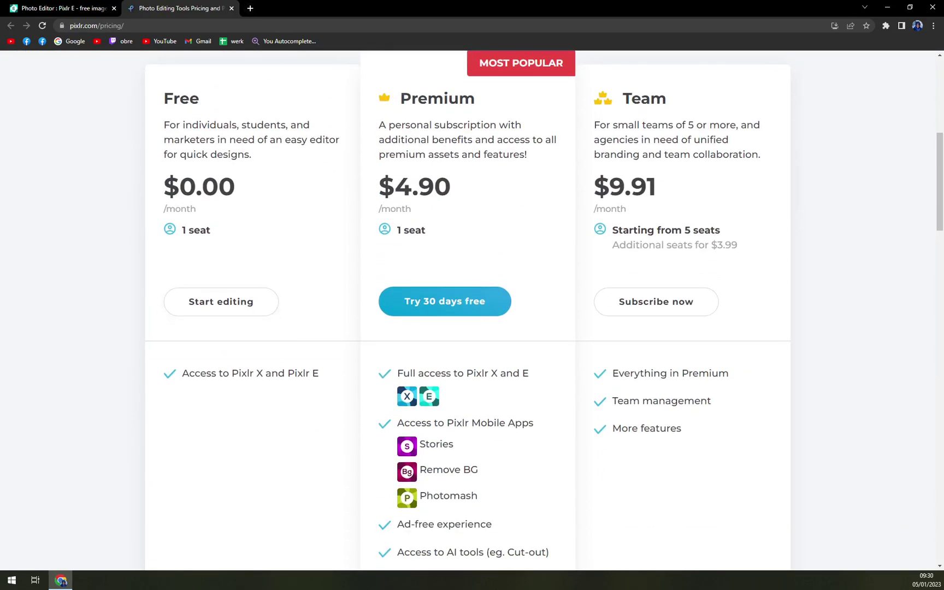
left_click(175, 275)
Step: Scroll through the Free, Premium and Team plan cards on the pricing page
scroll(172, 274, "up", 2)
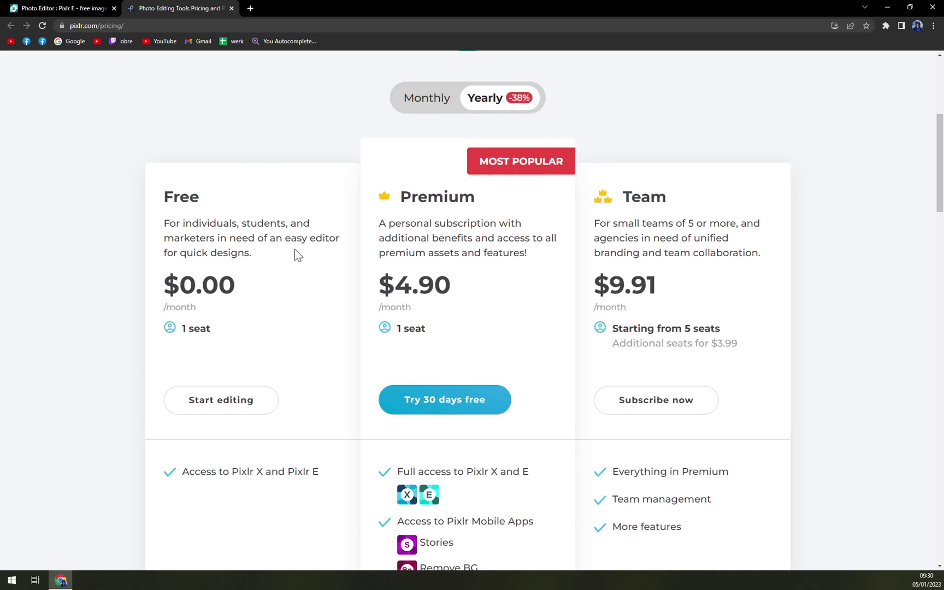
scroll(231, 284, "down", 5)
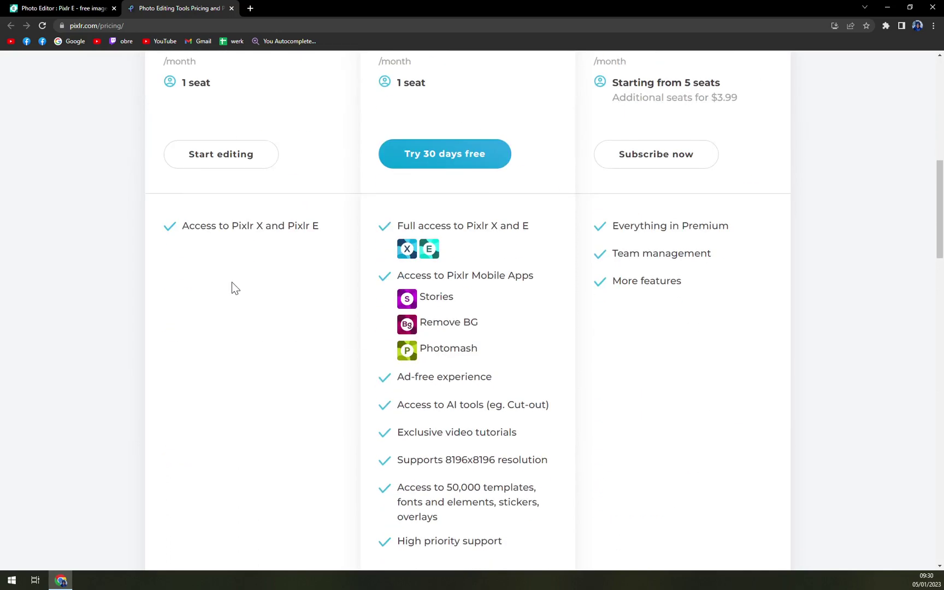
scroll(284, 244, "up", 3)
left_click_drag(178, 360, 320, 369)
left_click(320, 370)
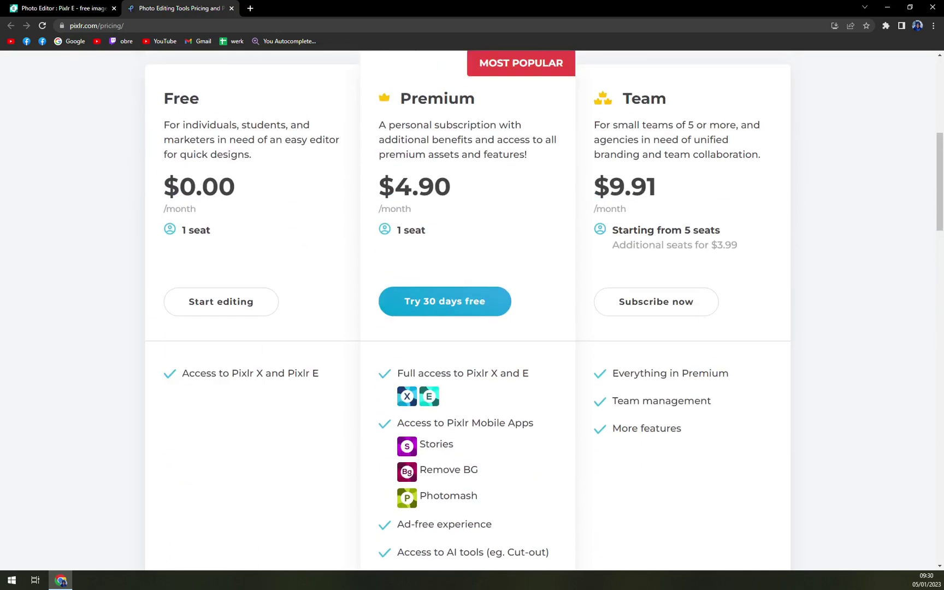
scroll(319, 374, "down", 2)
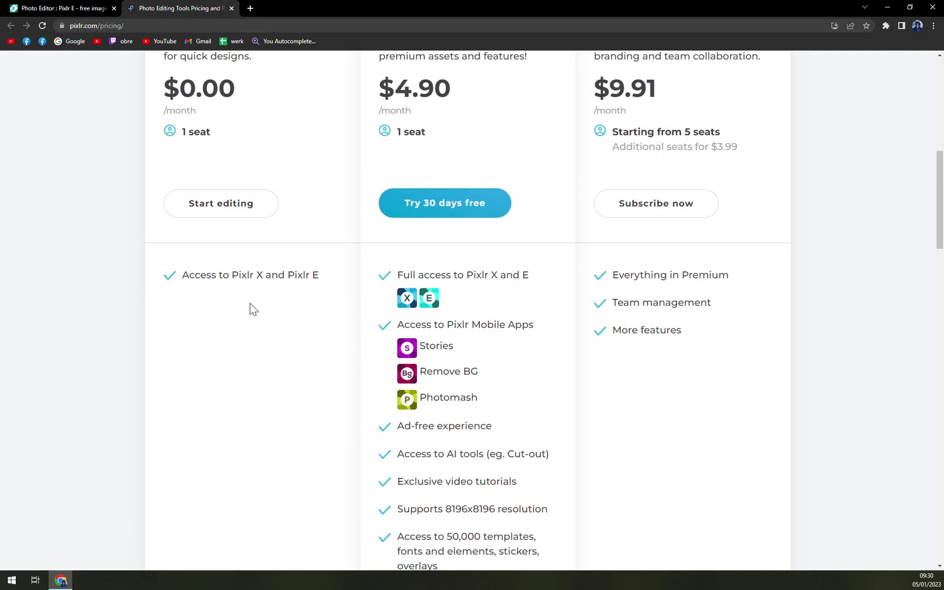
scroll(370, 312, "up", 3)
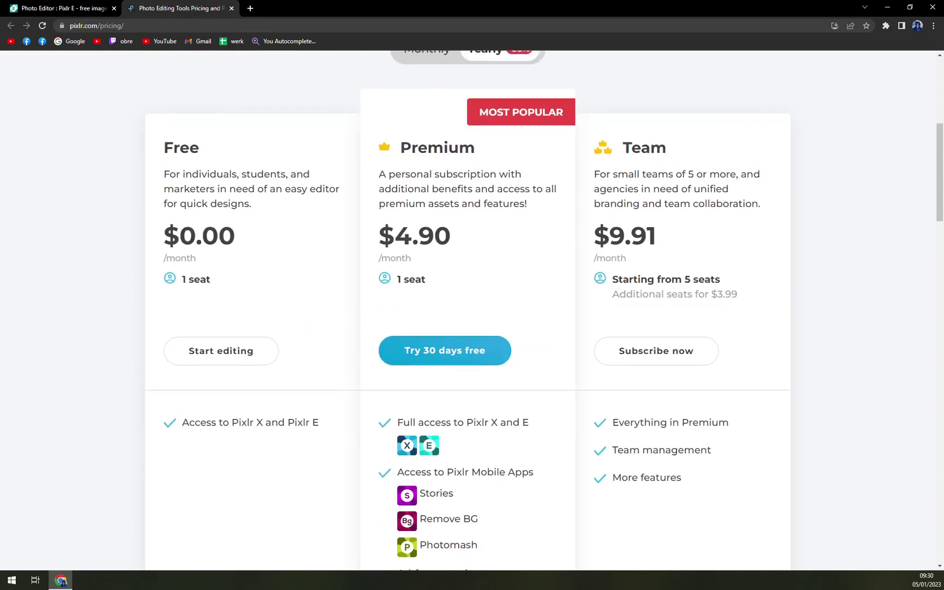
scroll(418, 225, "up", 1)
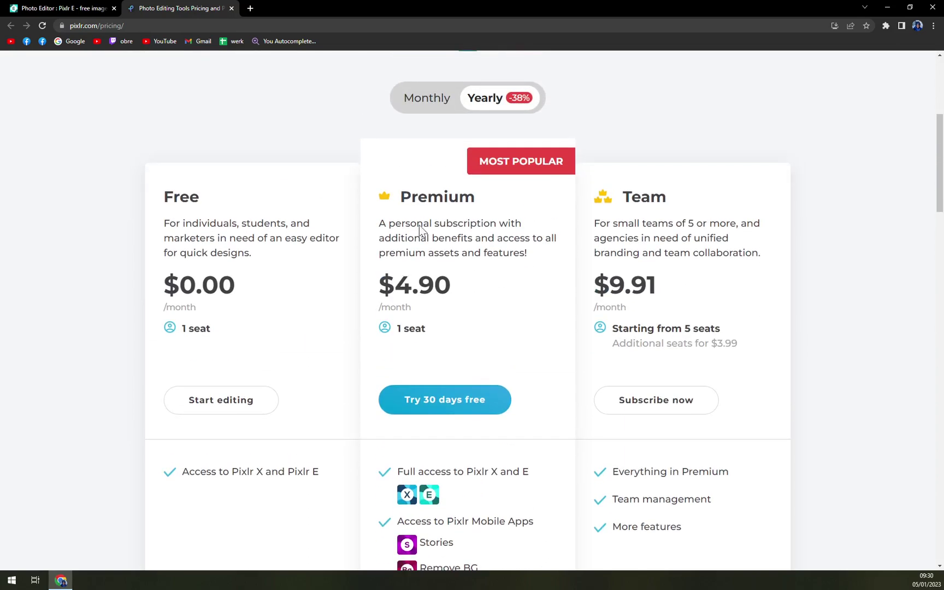
scroll(422, 263, "up", 4)
scroll(432, 324, "down", 2)
scroll(432, 325, "down", 2)
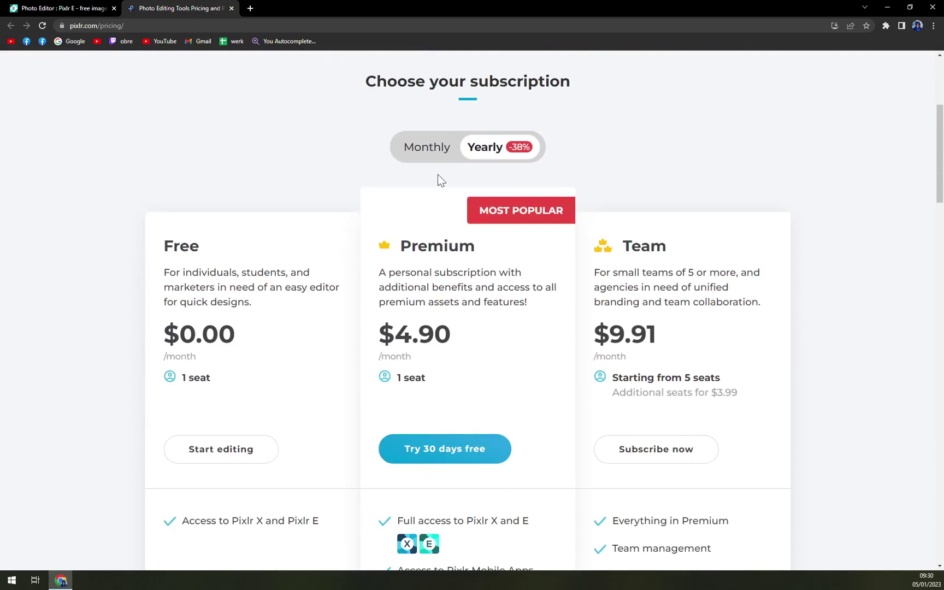
Step: Flip plan prices to monthly and back to yearly, then review Premium's feature list
left_click(429, 150)
left_click(495, 155)
left_click(451, 160)
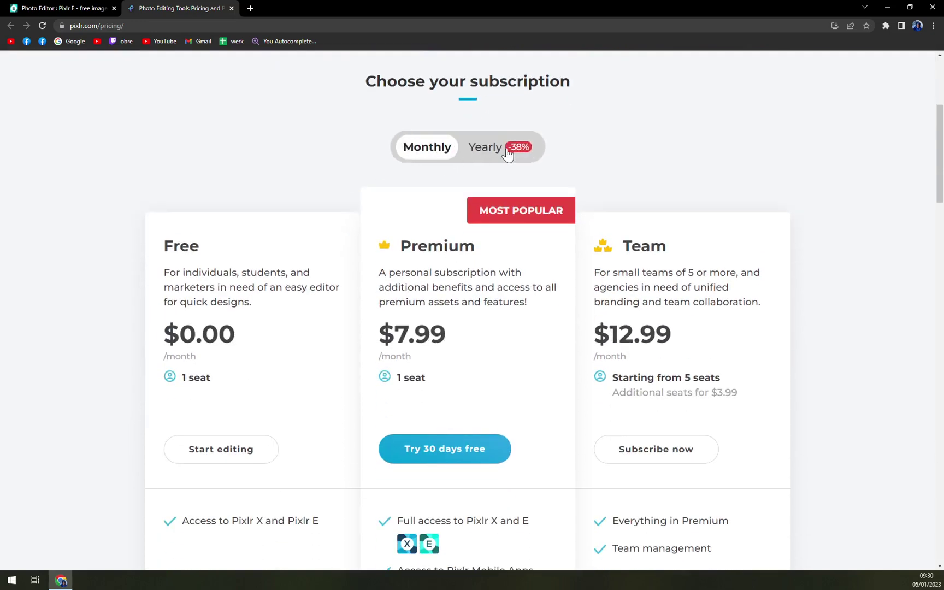
left_click(494, 153)
scroll(454, 325, "down", 1)
scroll(472, 293, "down", 1)
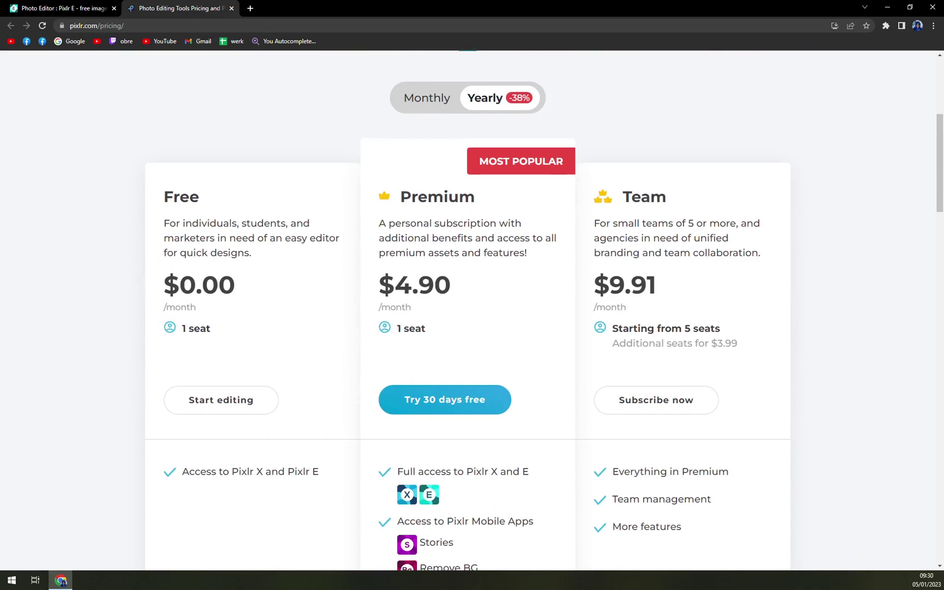
double_click(410, 224)
left_click(382, 223)
scroll(495, 274, "down", 5)
scroll(491, 285, "down", 3)
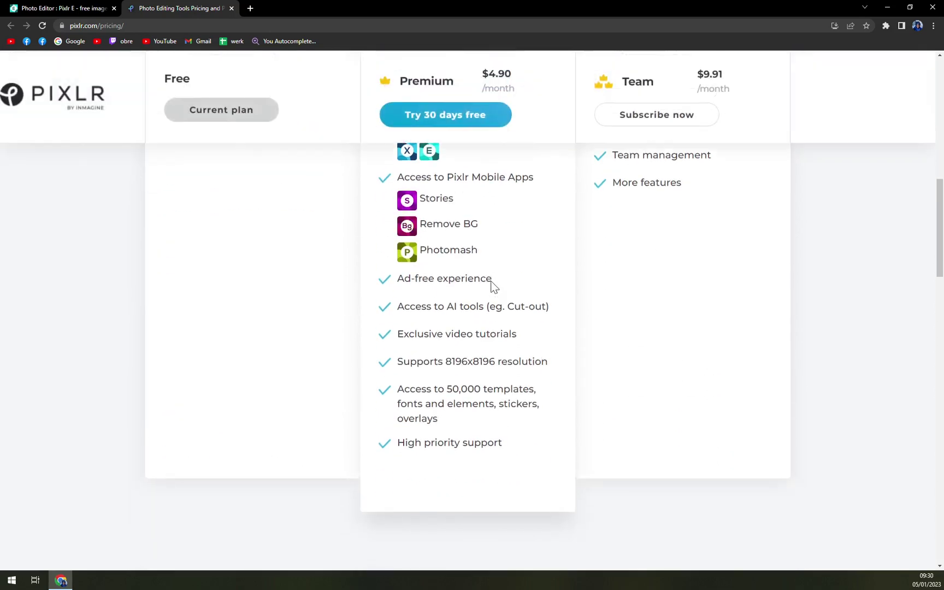
scroll(462, 244, "up", 1)
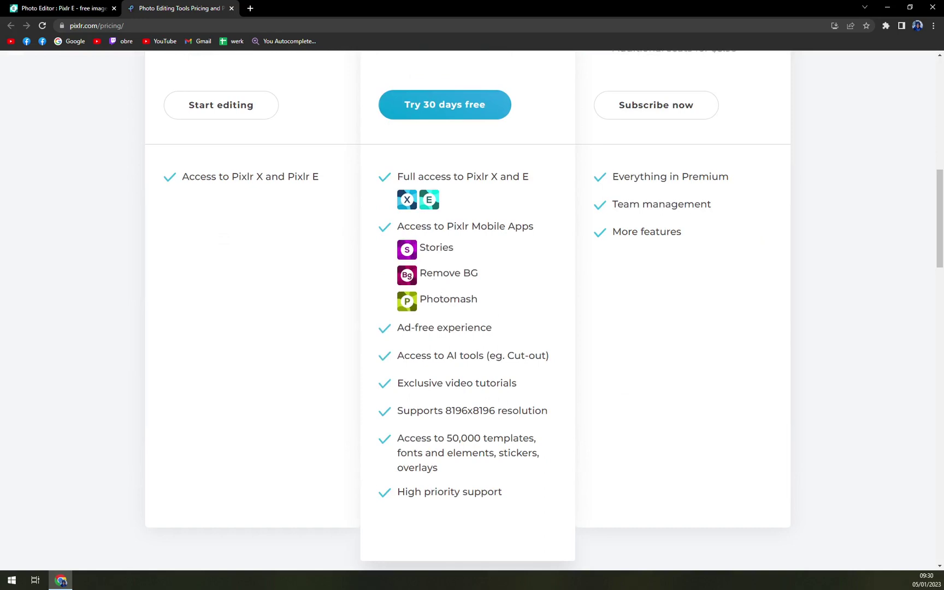
triple_click(452, 276)
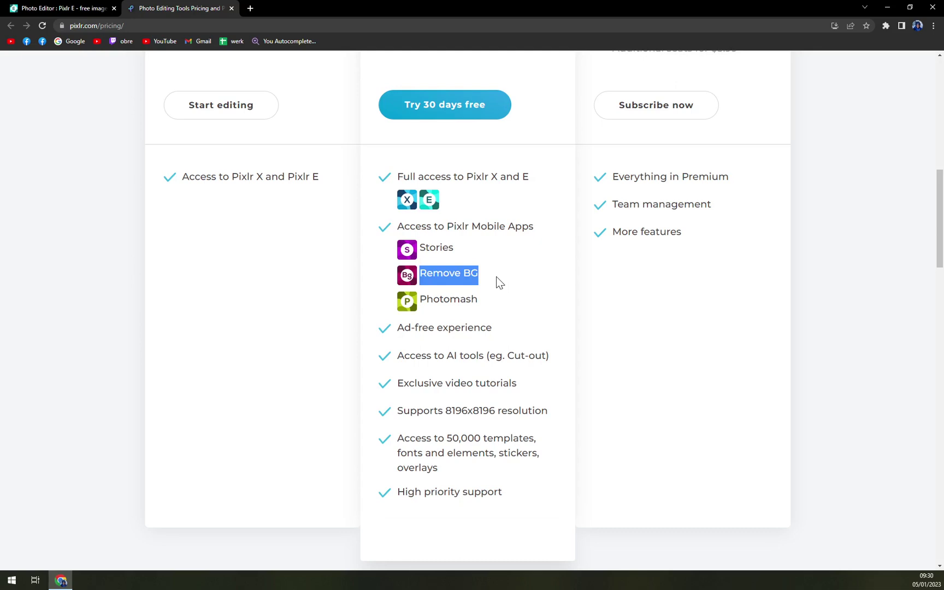
left_click(511, 329)
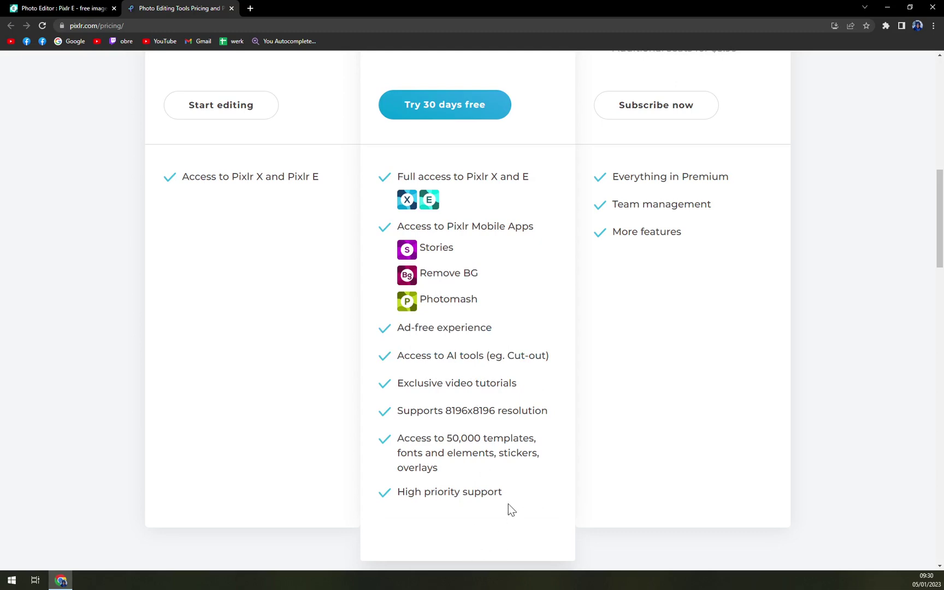
Step: Scroll the pricing page and highlight the additional seats price text
scroll(508, 509, "up", 2)
scroll(581, 295, "up", 3)
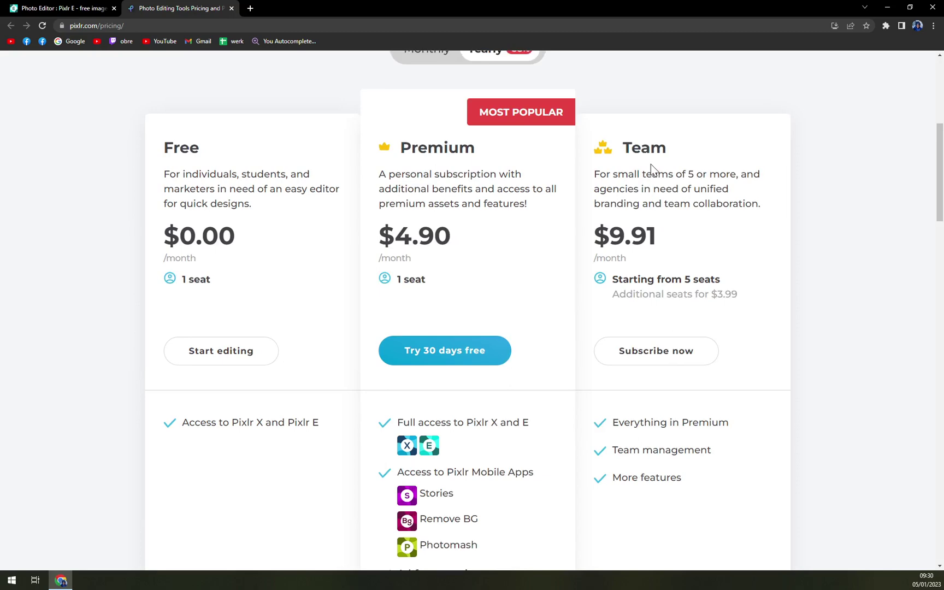
scroll(642, 327, "down", 3)
scroll(628, 367, "up", 1)
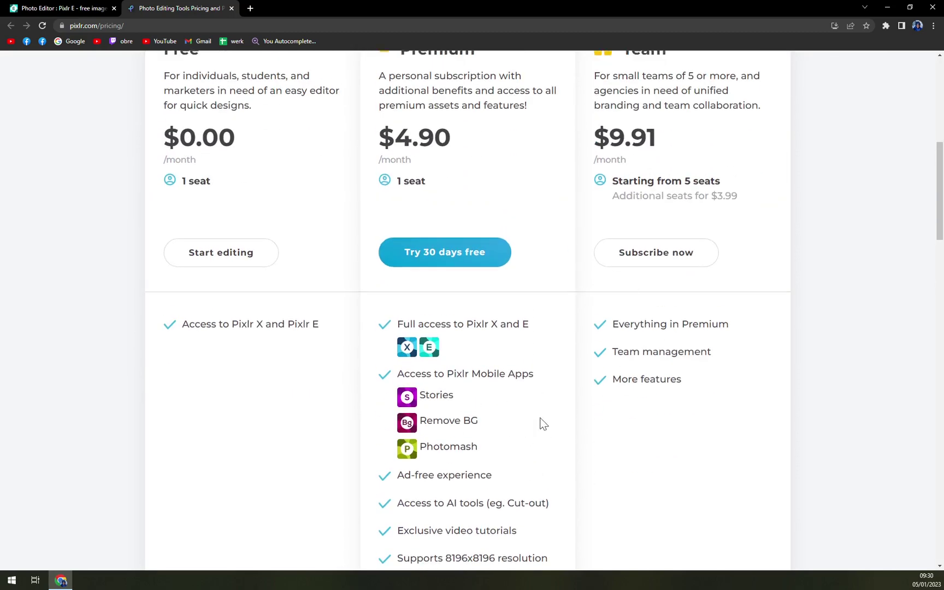
scroll(457, 322, "up", 2)
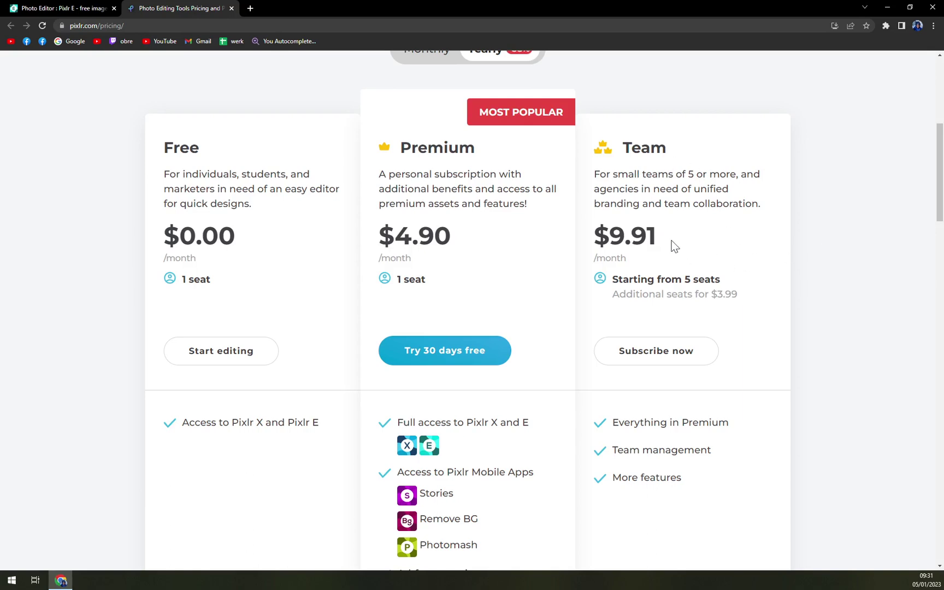
scroll(671, 246, "up", 3)
scroll(653, 324, "down", 2)
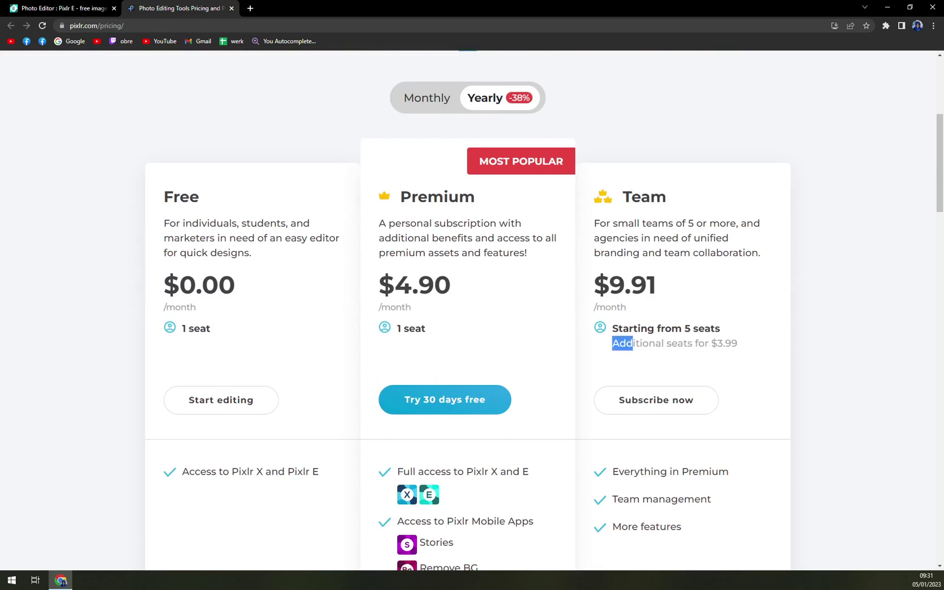
left_click_drag(633, 344, 734, 355)
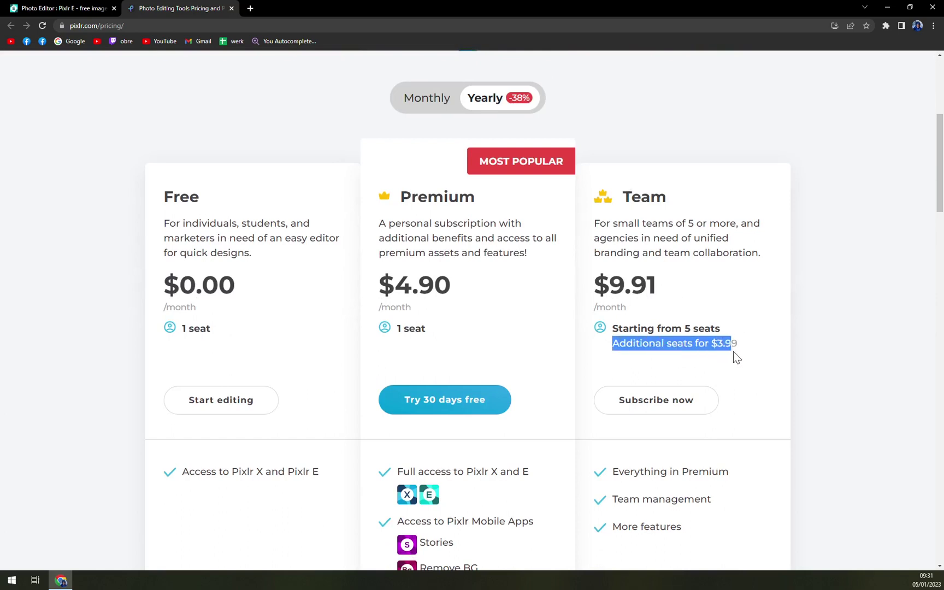
Step: Show monthly prices ($7.99 Premium, $12.99 Team), then close the pricing tab
left_click(452, 112)
scroll(447, 133, "up", 2)
scroll(720, 360, "down", 2)
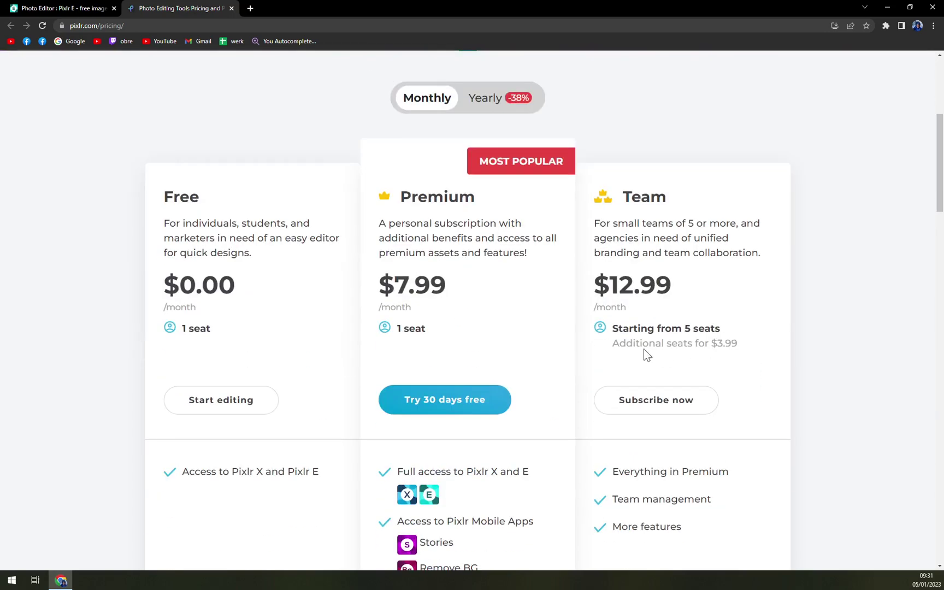
left_click_drag(610, 285, 743, 298)
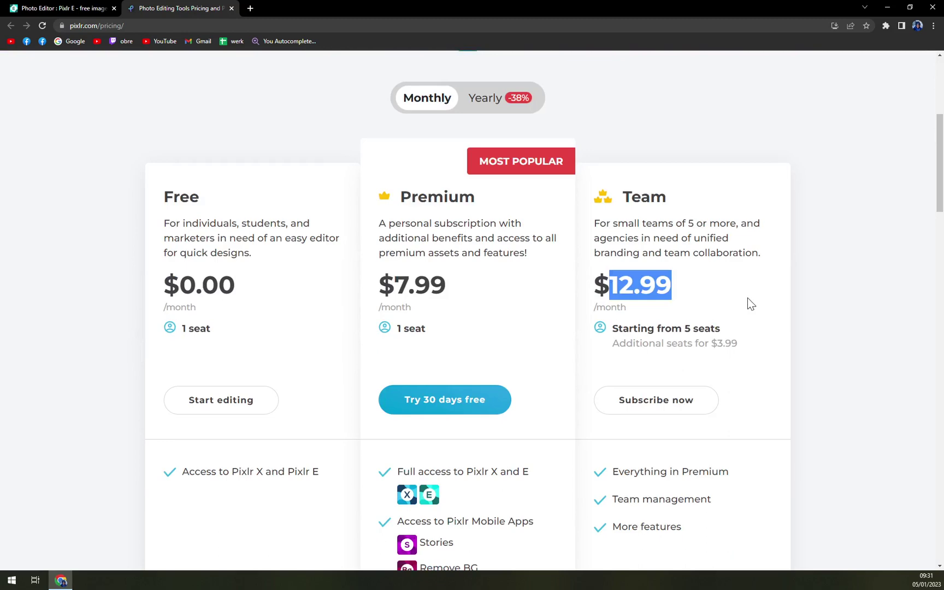
left_click(685, 306)
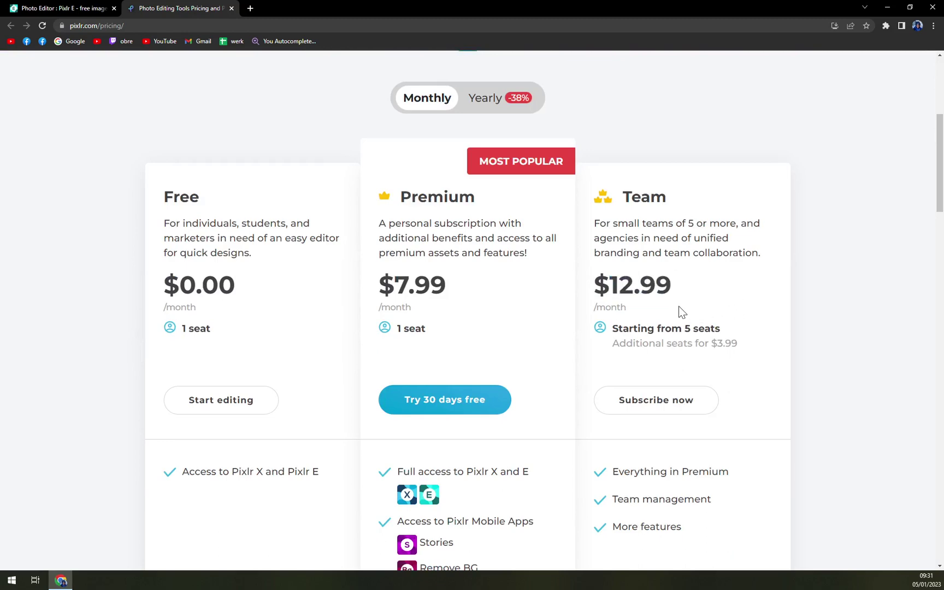
scroll(678, 306, "up", 5)
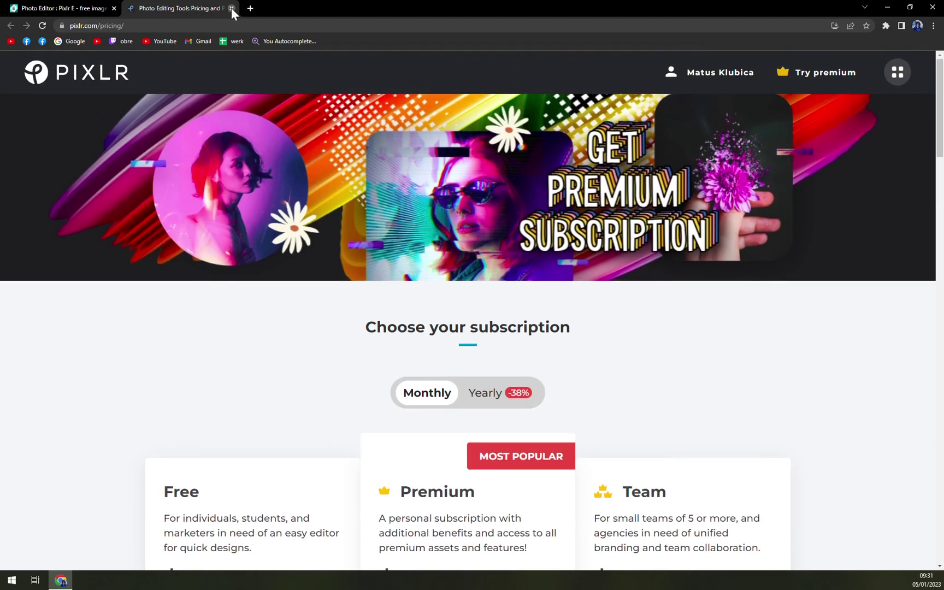
left_click(231, 8)
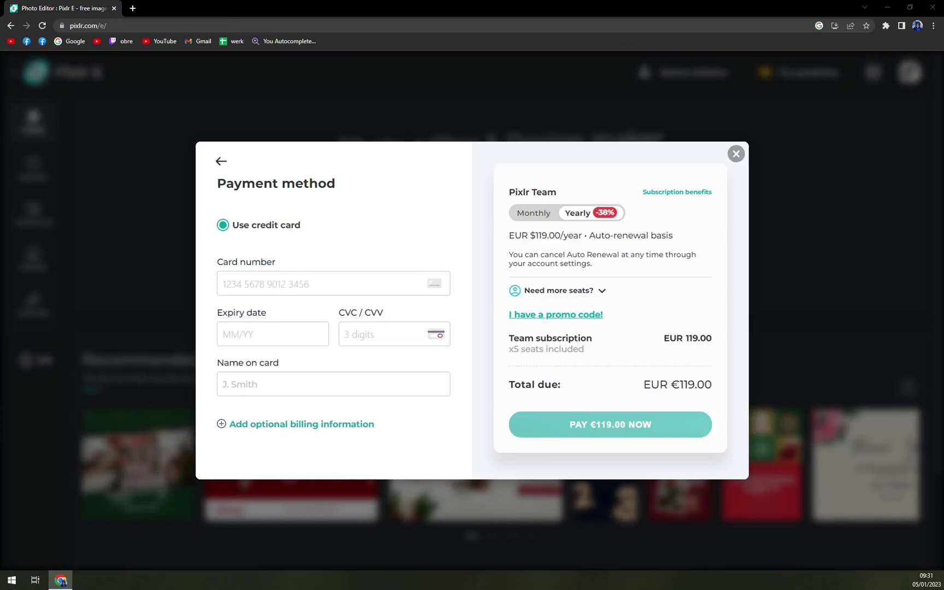
Step: Dismiss the Pixlr Team Payment method dialog with its corner X
left_click(736, 153)
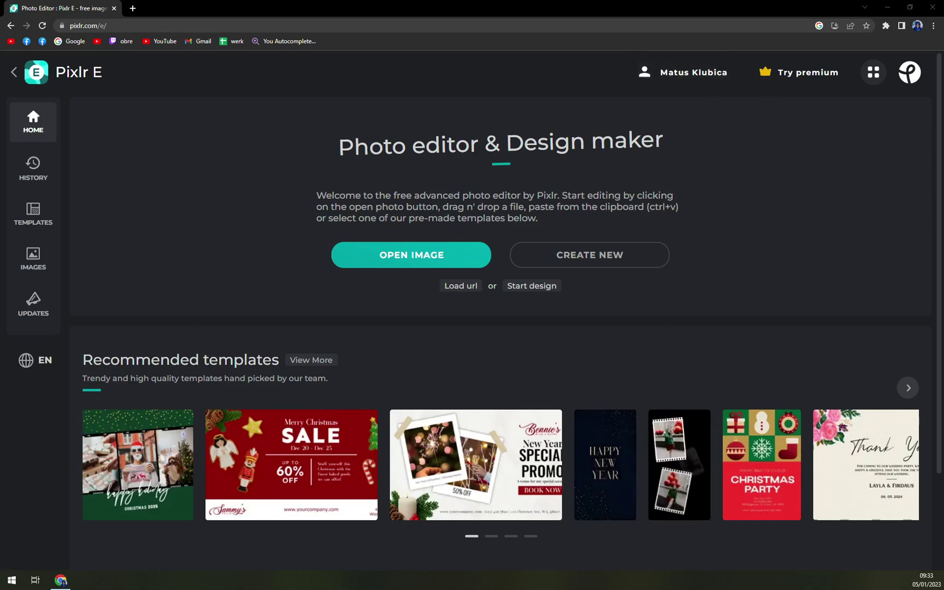
left_click(691, 73)
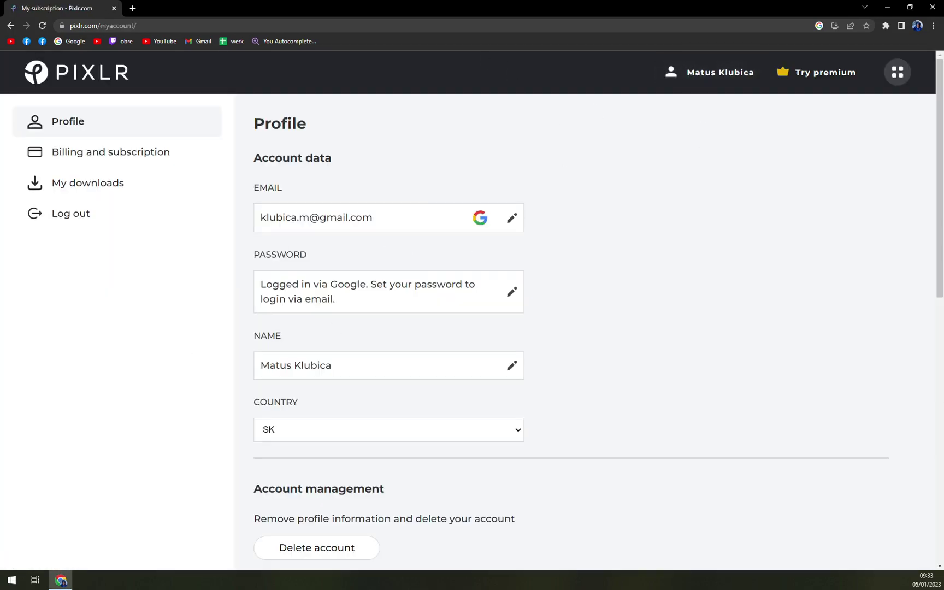
scroll(260, 385, "down", 6)
scroll(139, 173, "up", 6)
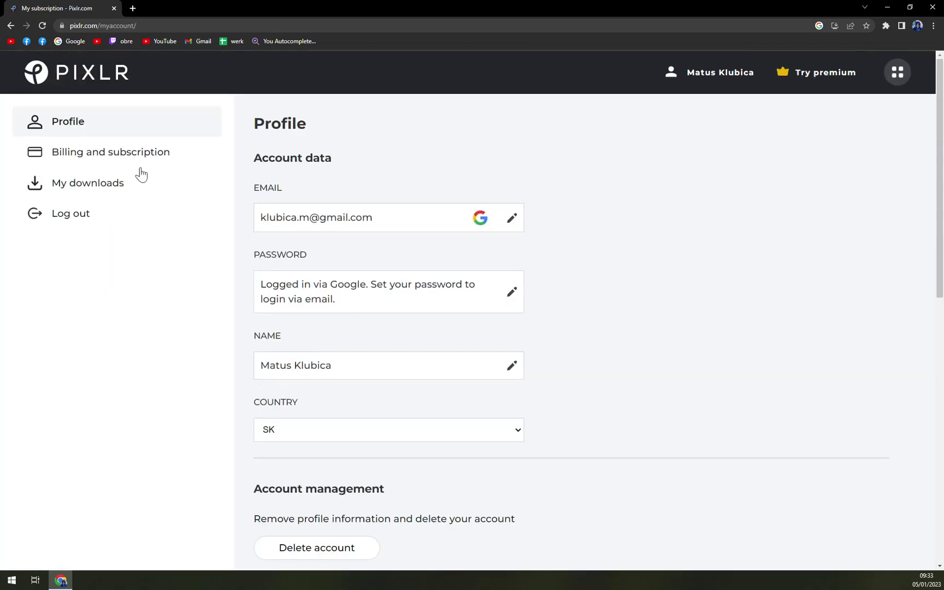
left_click(11, 26)
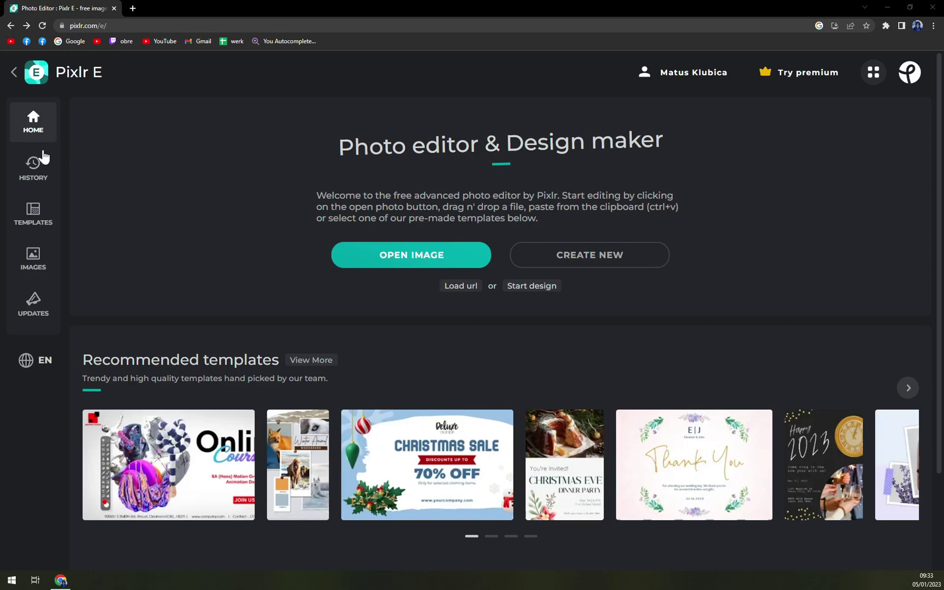
Step: Peek at the History page, then browse the Templates gallery of seasonal designs
left_click(34, 174)
left_click(49, 226)
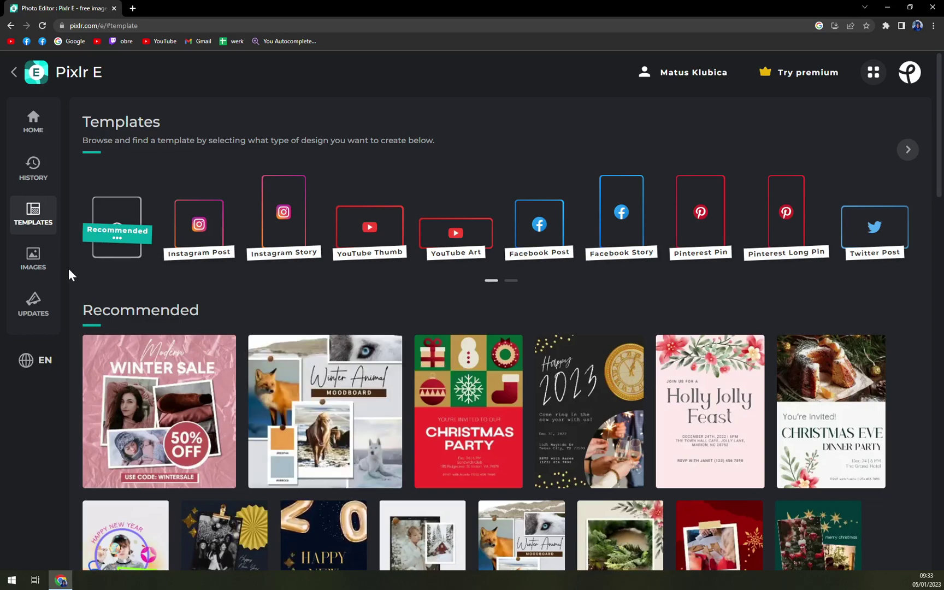
scroll(249, 400, "down", 5)
scroll(464, 410, "up", 4)
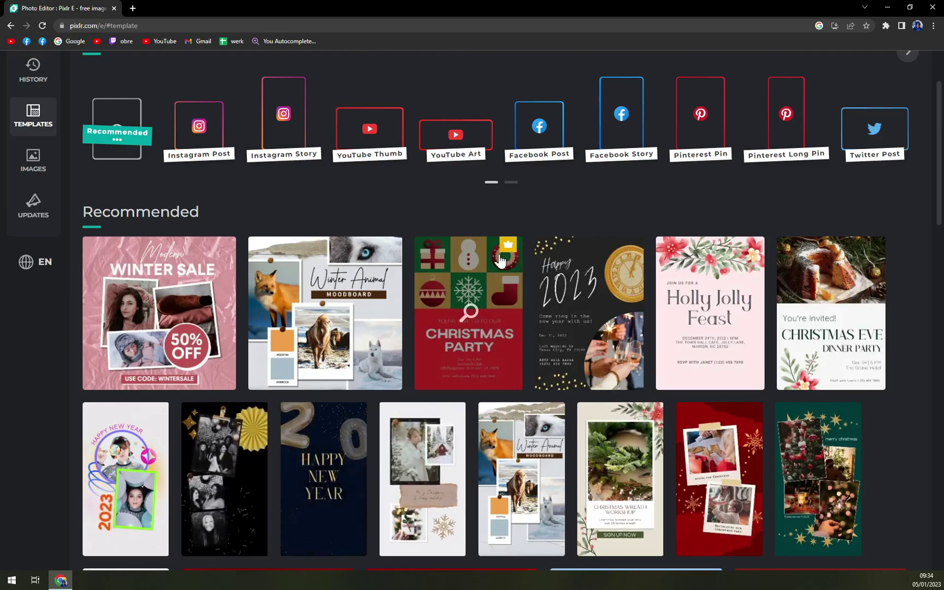
scroll(472, 350, "down", 5)
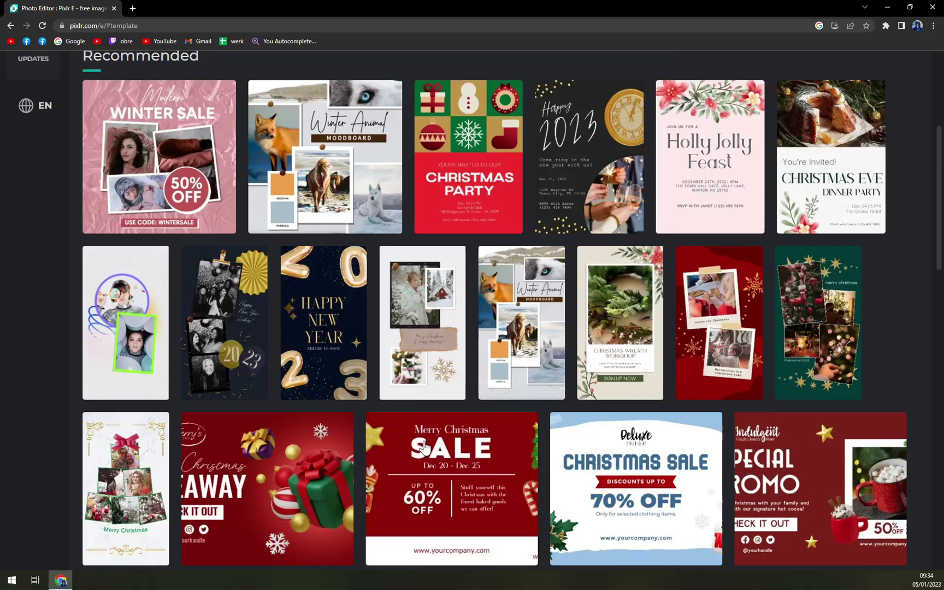
scroll(424, 446, "up", 5)
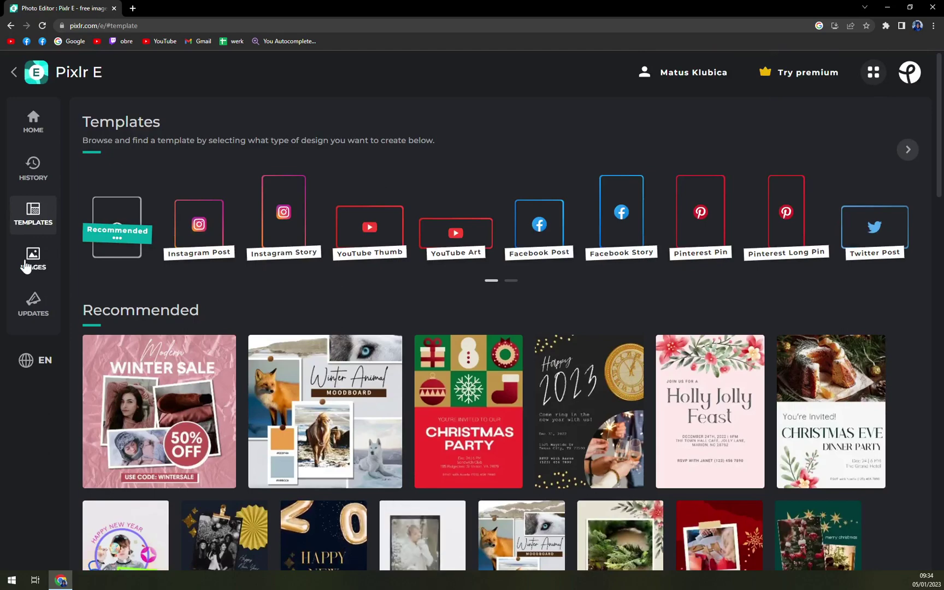
Step: Browse the stock image search showing winter photos
left_click(25, 266)
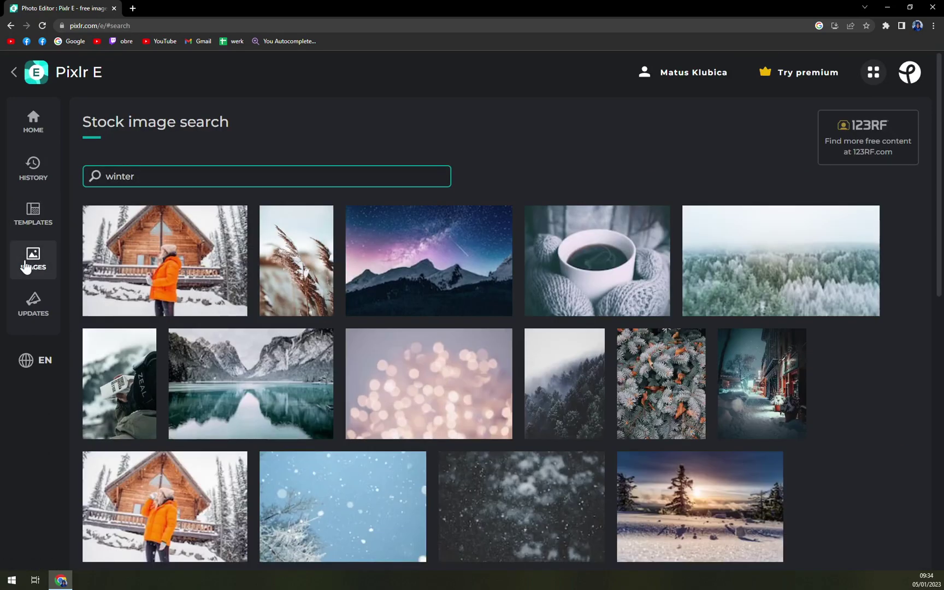
scroll(213, 328, "down", 1)
scroll(221, 321, "up", 1)
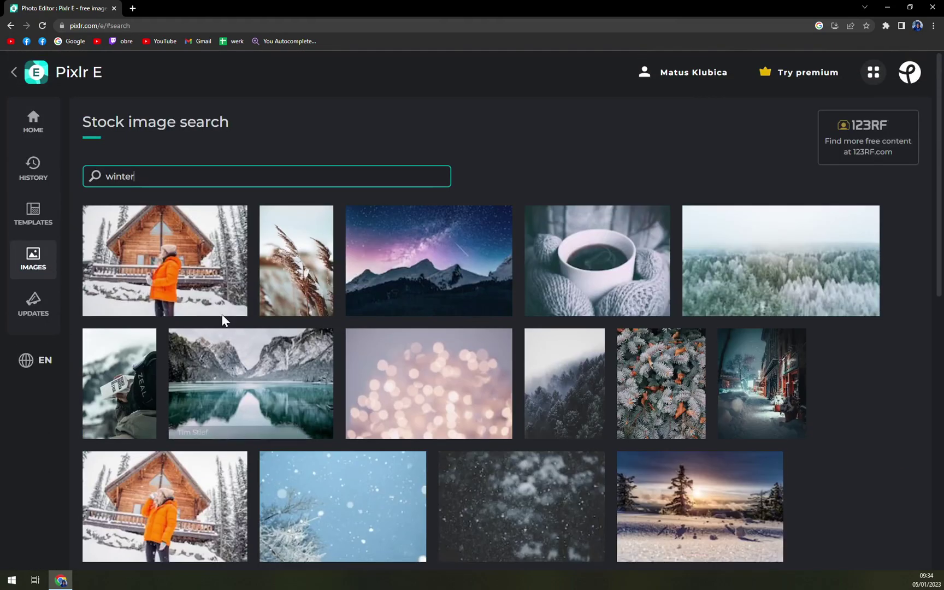
Step: View the What's new updates and interface languages, then return to Home
left_click(47, 298)
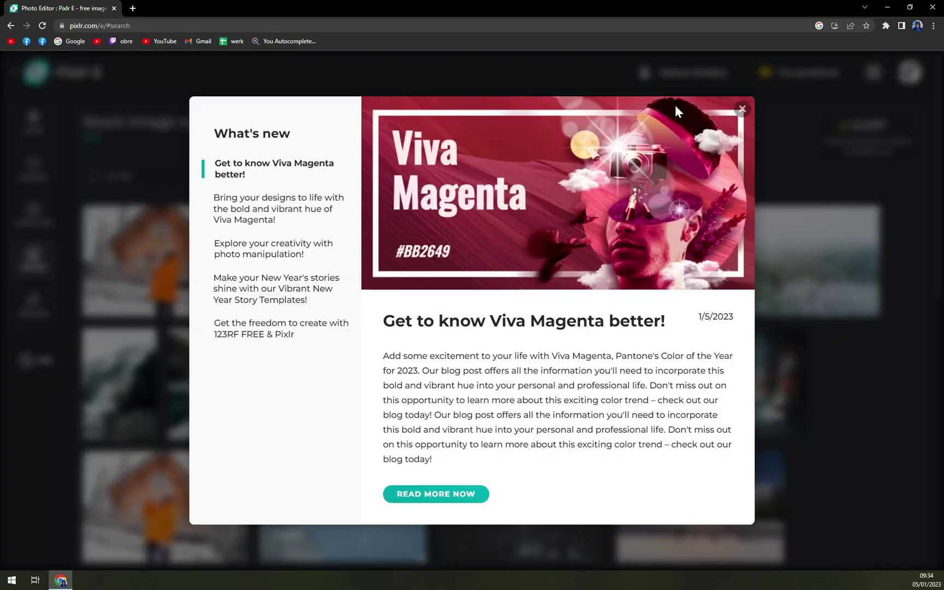
left_click(741, 110)
left_click(36, 360)
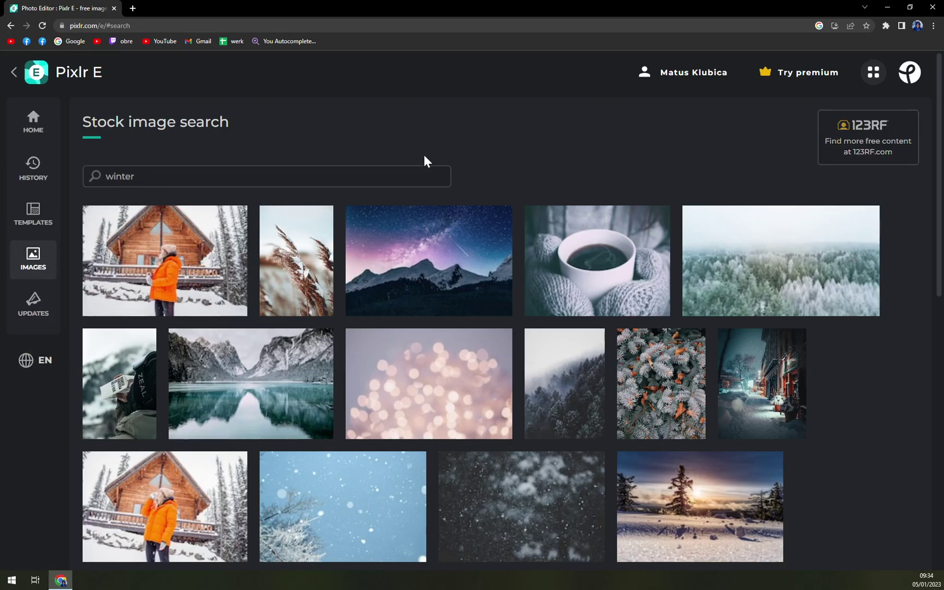
left_click(43, 136)
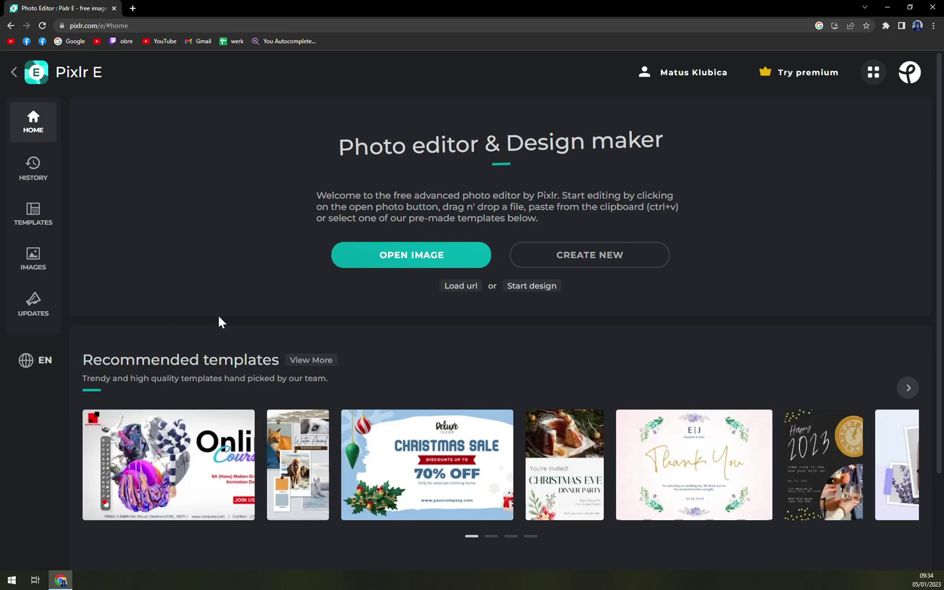
Step: Visit Pixlr X's templates through the Pixlr Suite, then switch back to Pixlr E
left_click(11, 74)
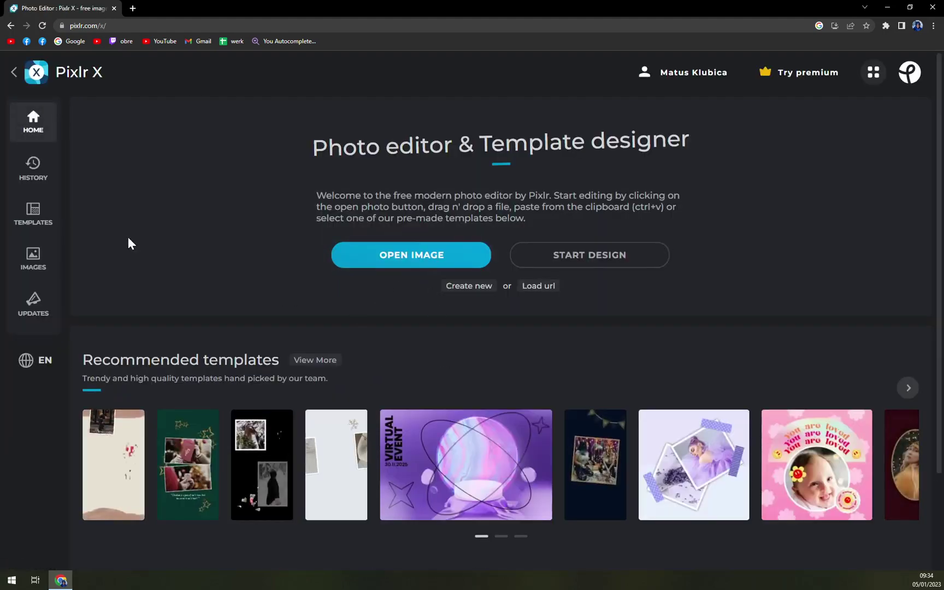
left_click(32, 214)
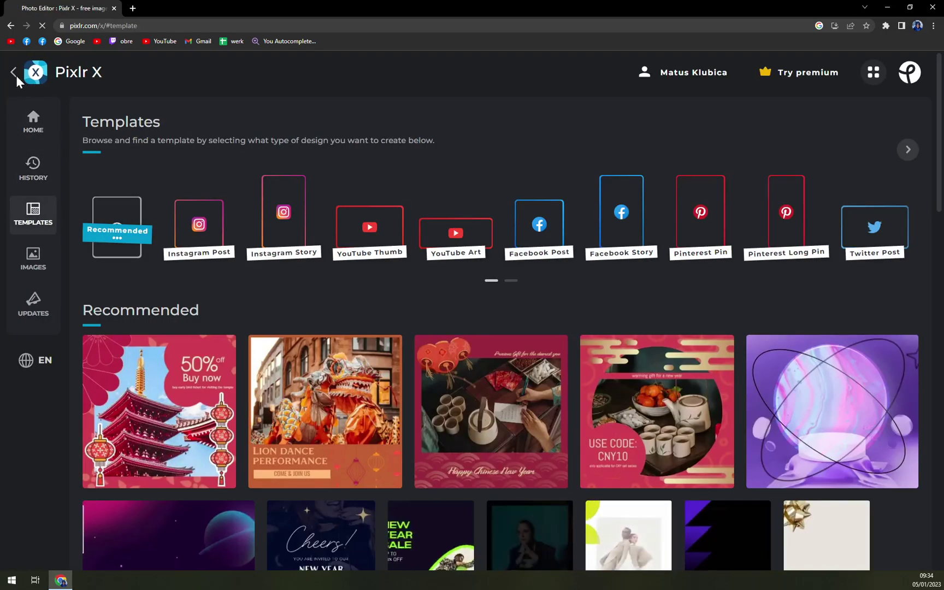
left_click(14, 72)
left_click(227, 289)
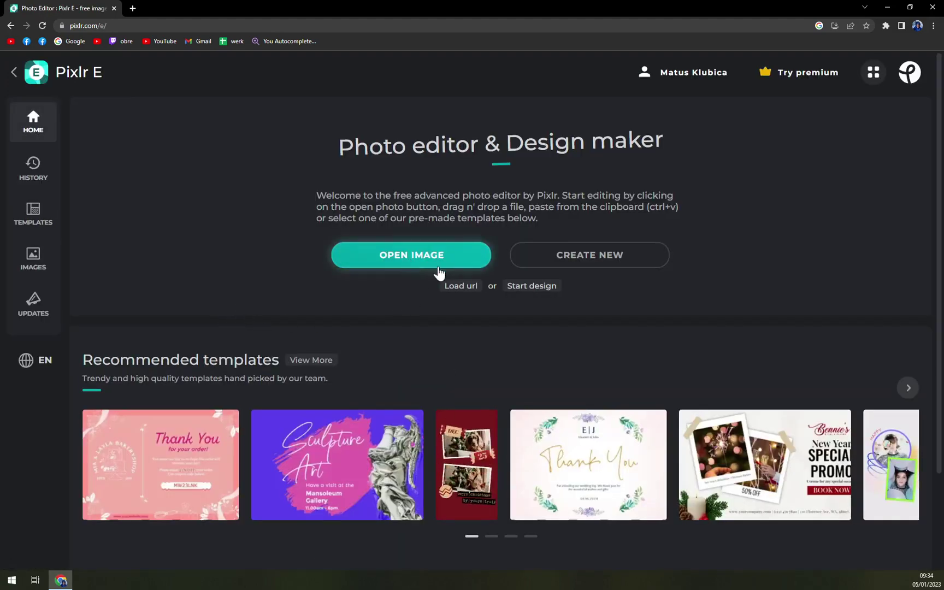
Step: Start a new image and browse the Photo, Social, Web, Print and Video size presets
left_click(629, 260)
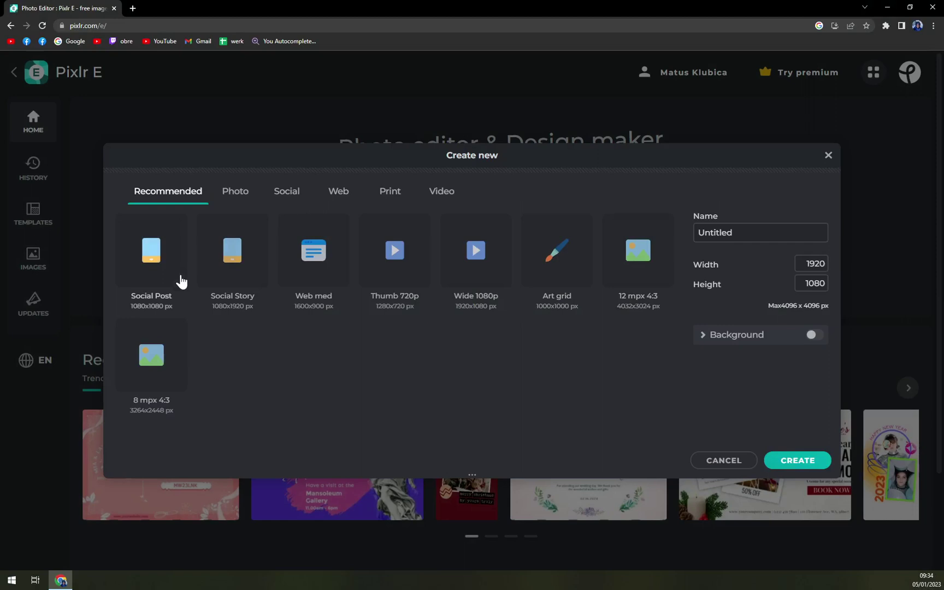
left_click(240, 198)
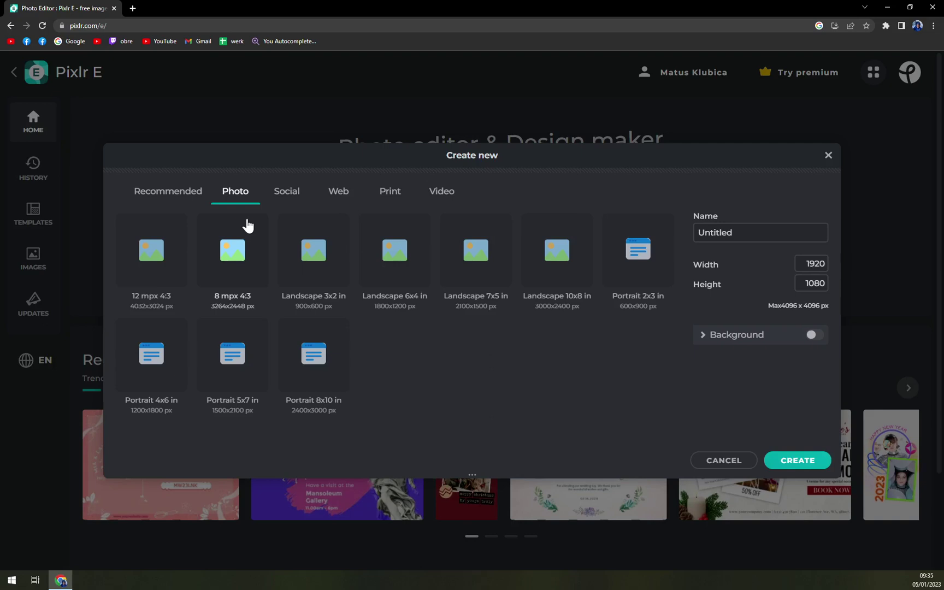
left_click(284, 191)
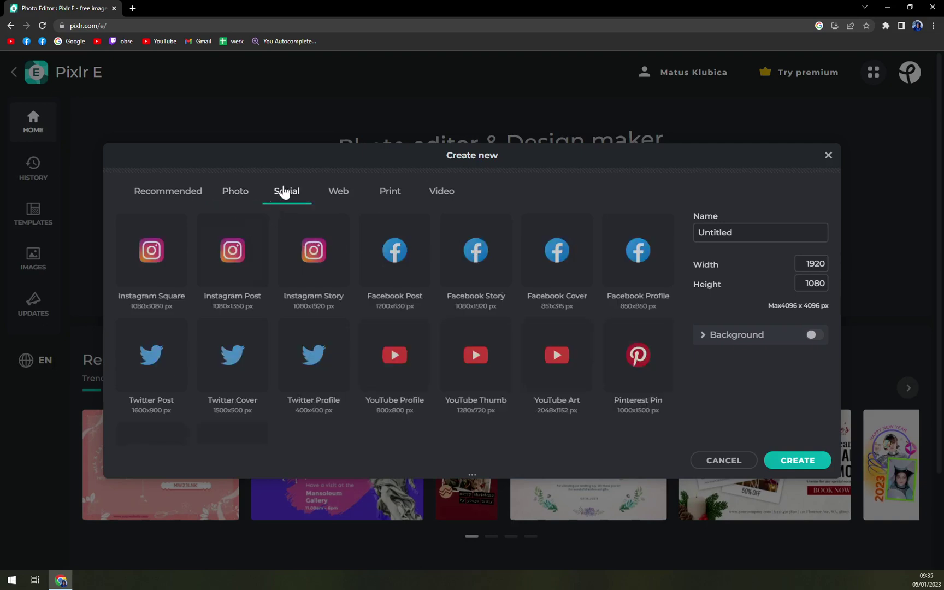
left_click(331, 207)
left_click(141, 201)
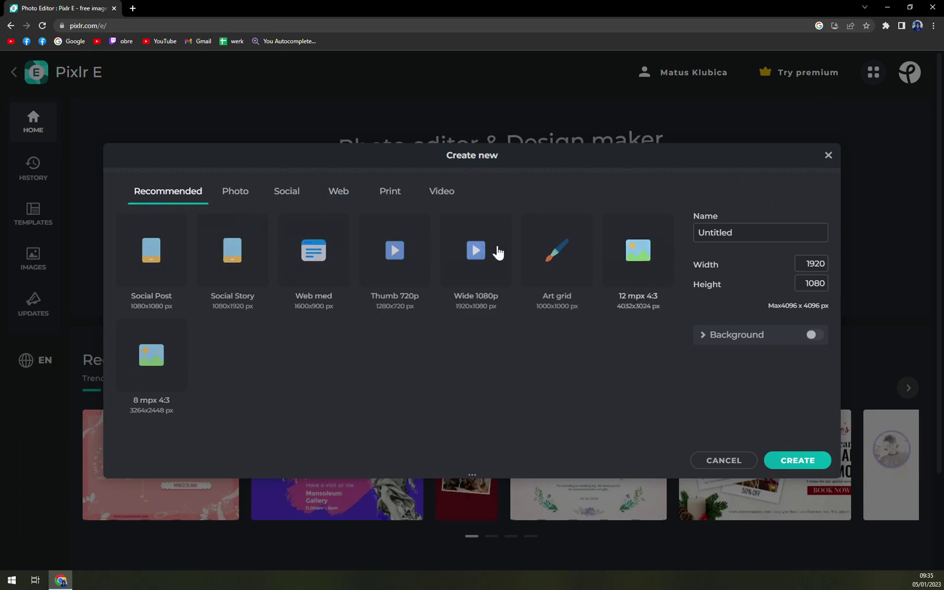
left_click(239, 207)
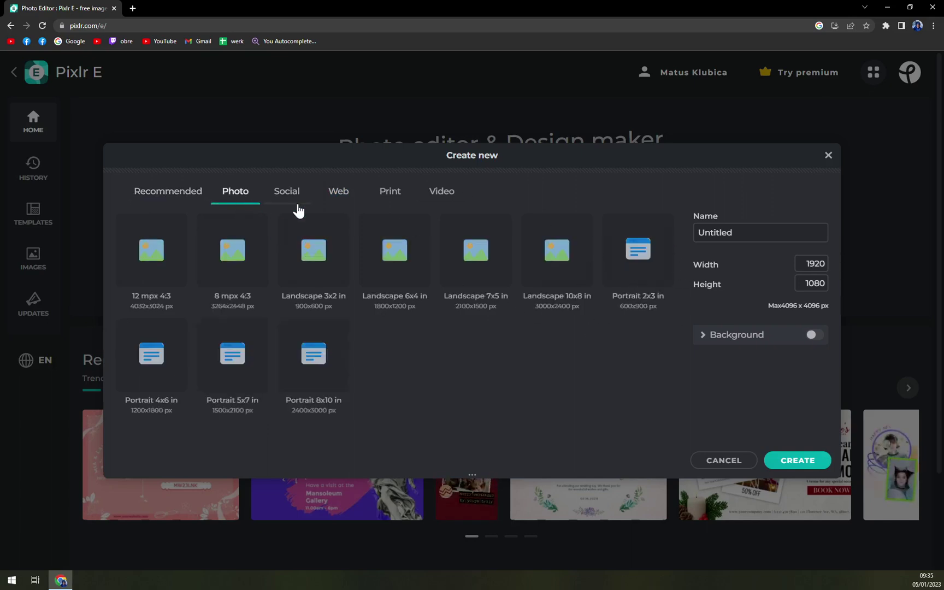
left_click(288, 204)
left_click(331, 200)
left_click(386, 203)
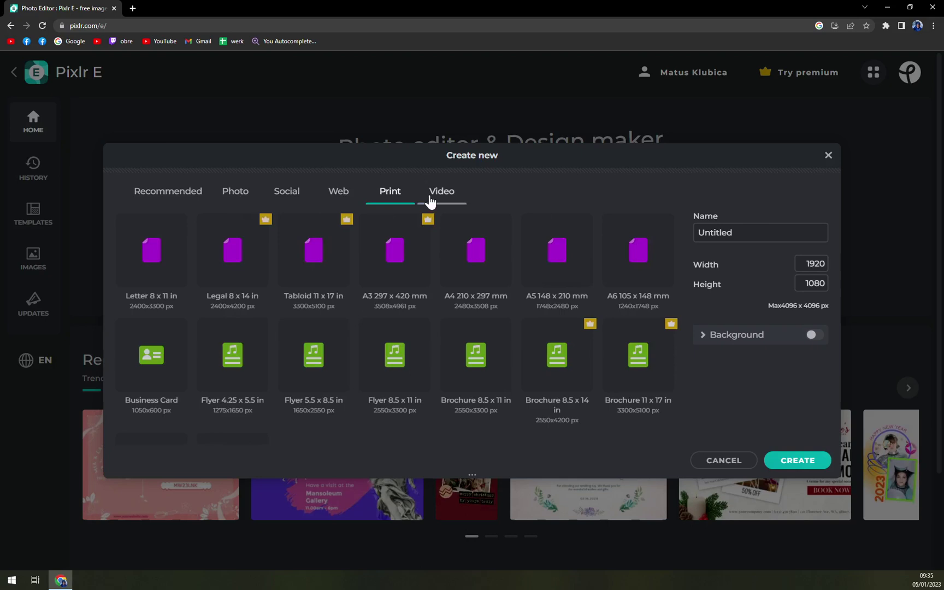
left_click(431, 201)
left_click(223, 198)
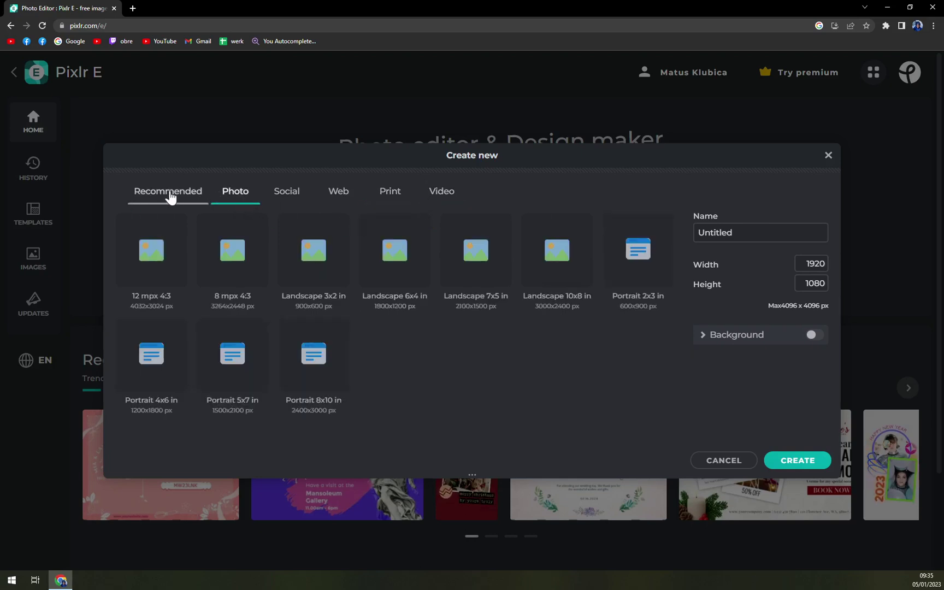
left_click(169, 195)
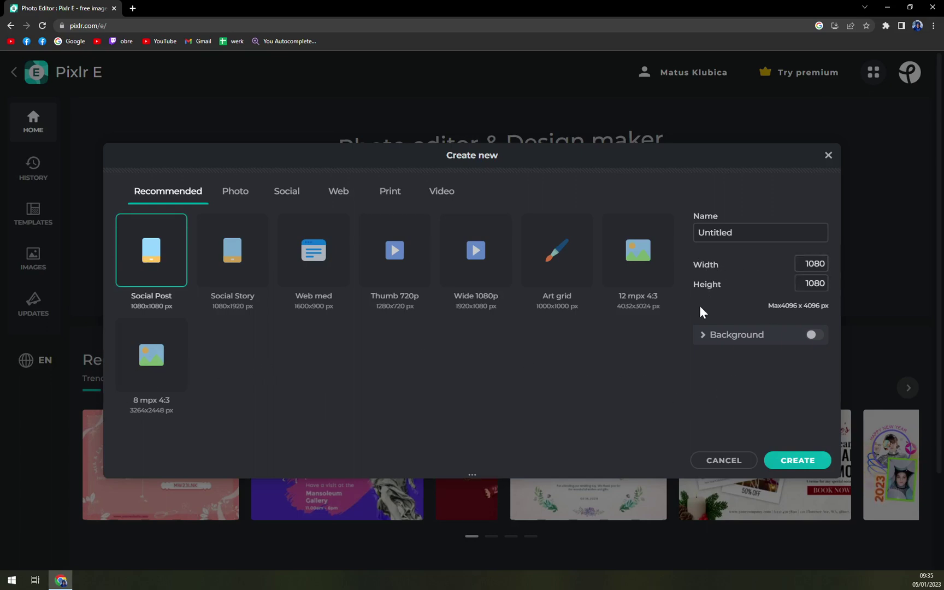
Step: Turn the background off, name it TEST1, and create the transparent 1080×1080 canvas
left_click(742, 339)
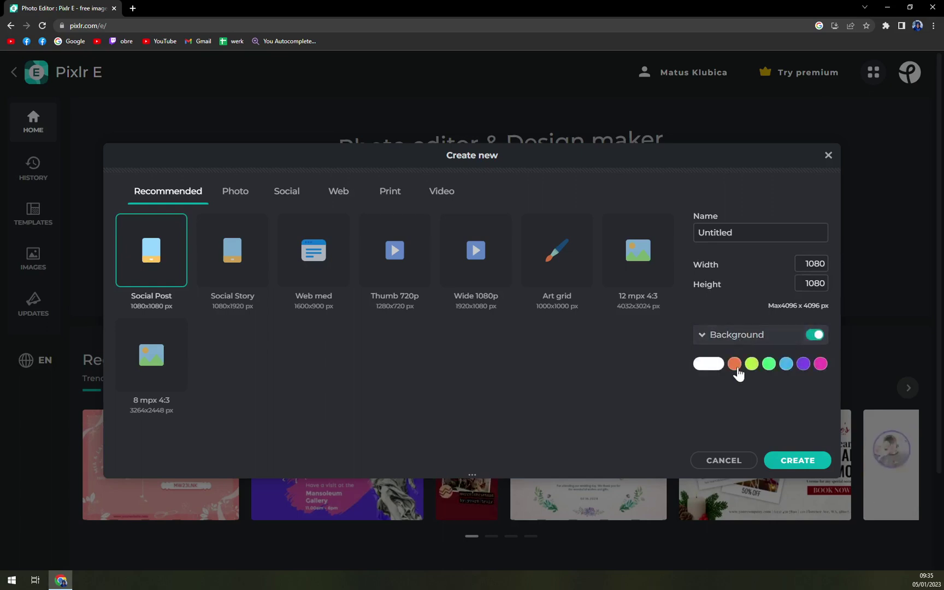
left_click(737, 365)
left_click(699, 364)
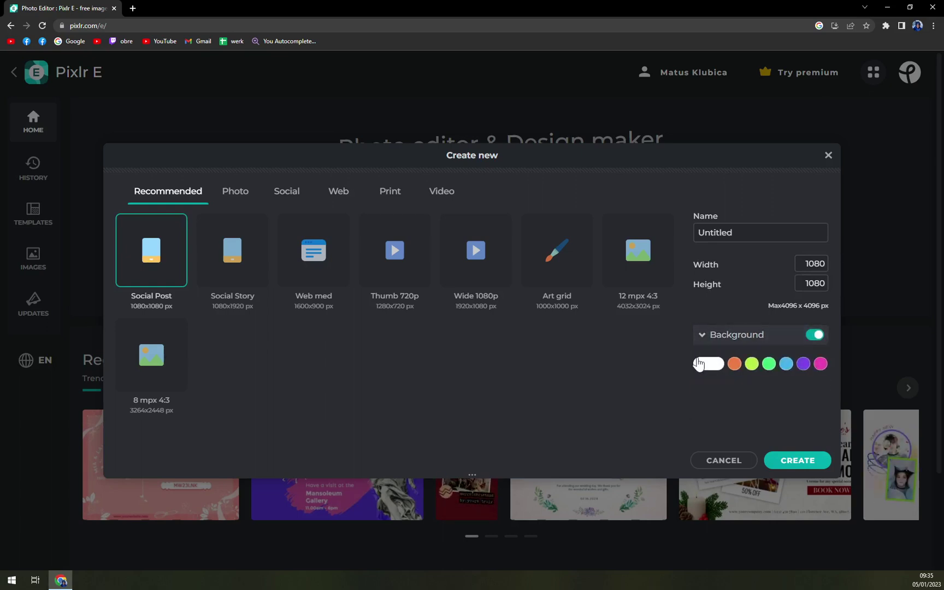
left_click(702, 337)
left_click(730, 232)
type("TEST1")
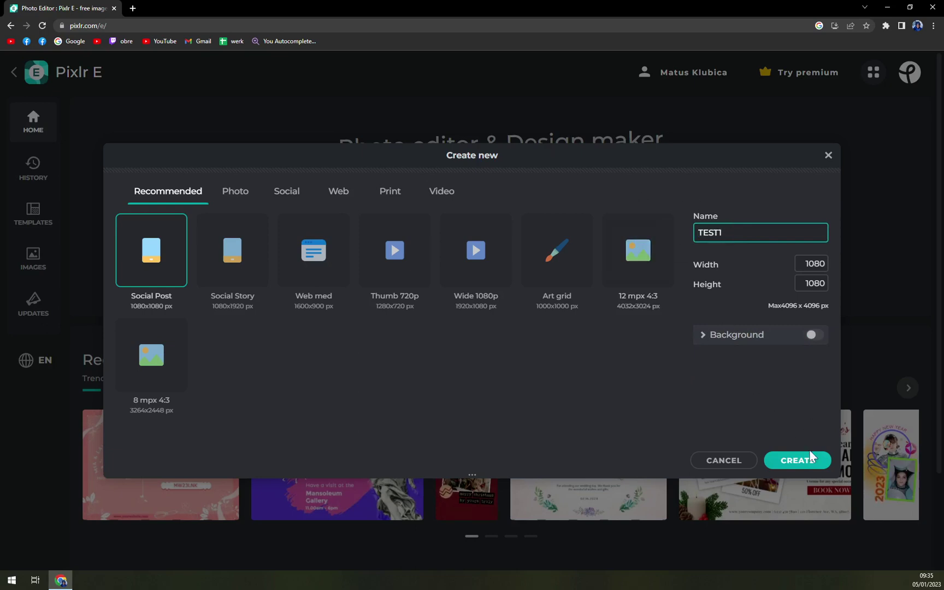
left_click(798, 461)
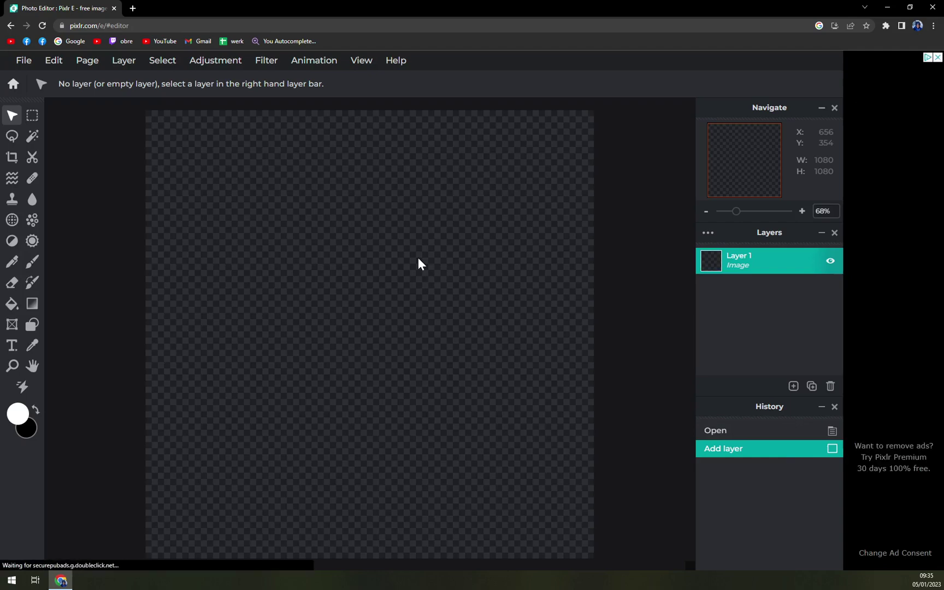
Step: Zoom the blank TEST1 canvas in and out, then show the File menu commands
scroll(523, 278, "down", 3)
scroll(524, 279, "up", 1)
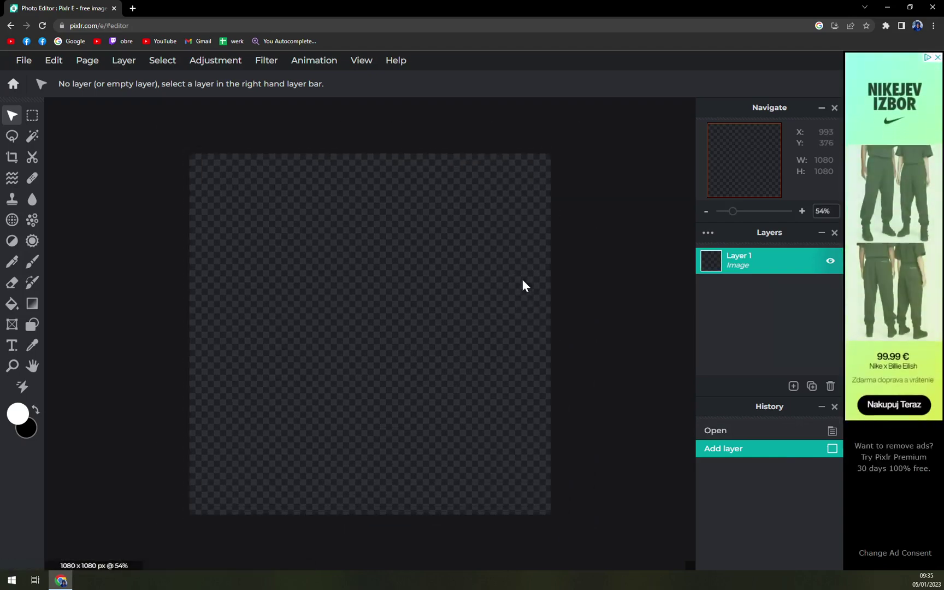
scroll(520, 280, "up", 1)
scroll(437, 295, "down", 1)
scroll(410, 303, "up", 2)
scroll(401, 305, "down", 2)
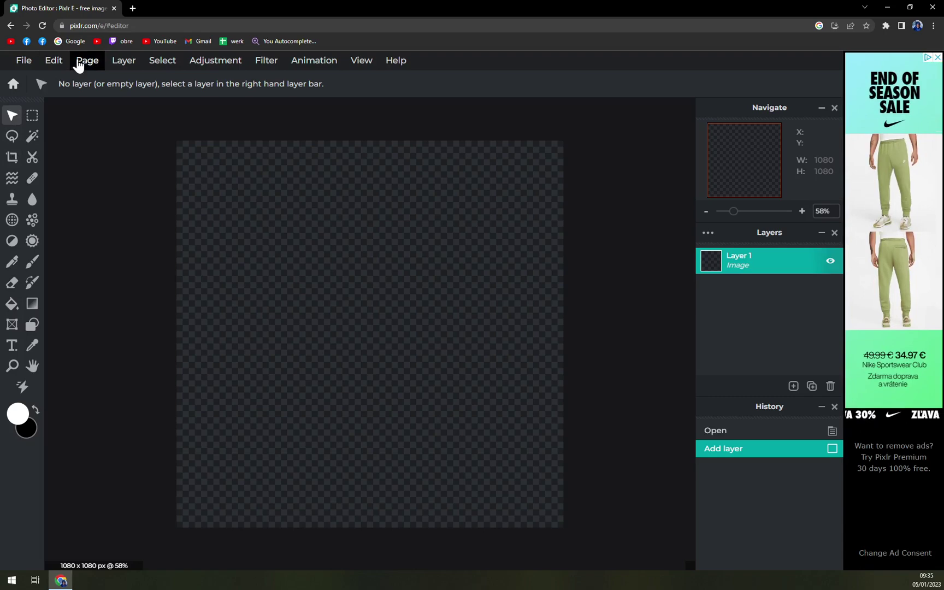
left_click(31, 64)
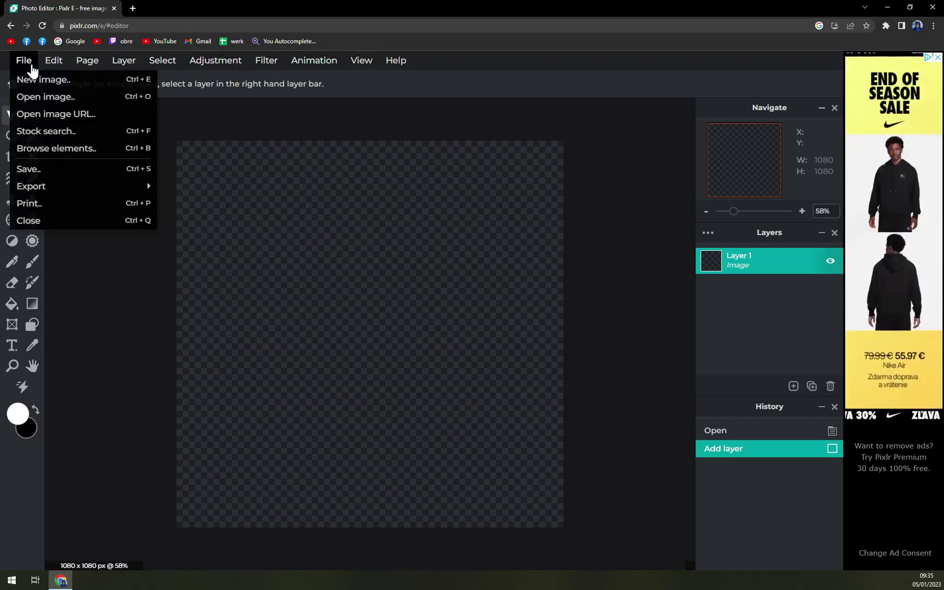
Step: Open lake pier.jpg from the Desktop's 'useless stuff' folder and briefly zoom it in and out
left_click(53, 101)
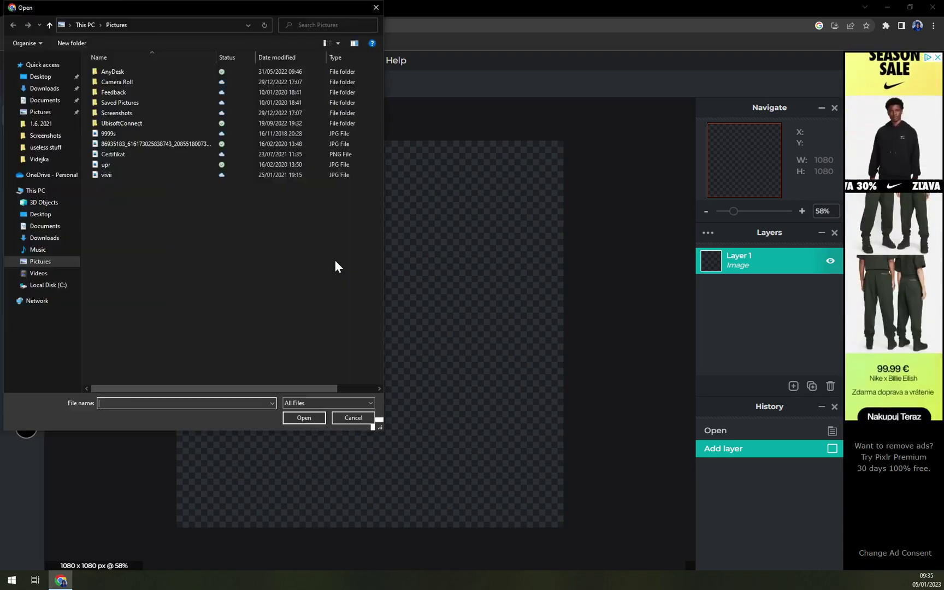
left_click(44, 148)
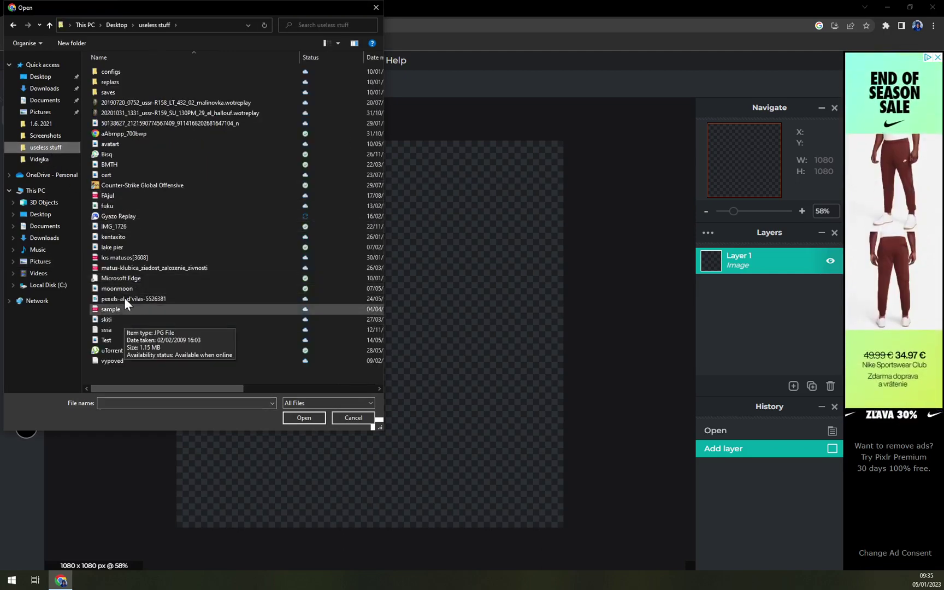
double_click(119, 247)
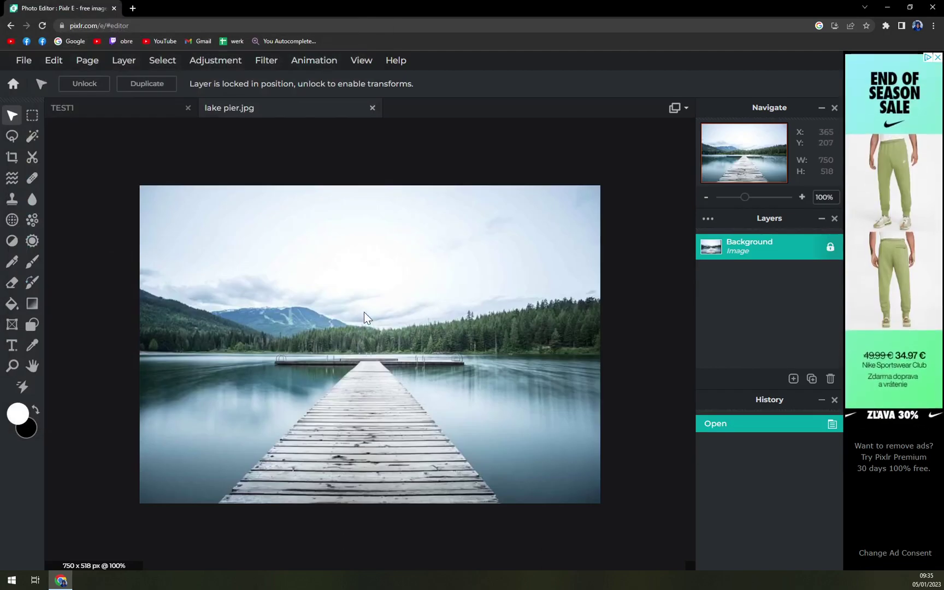
scroll(581, 257, "up", 2)
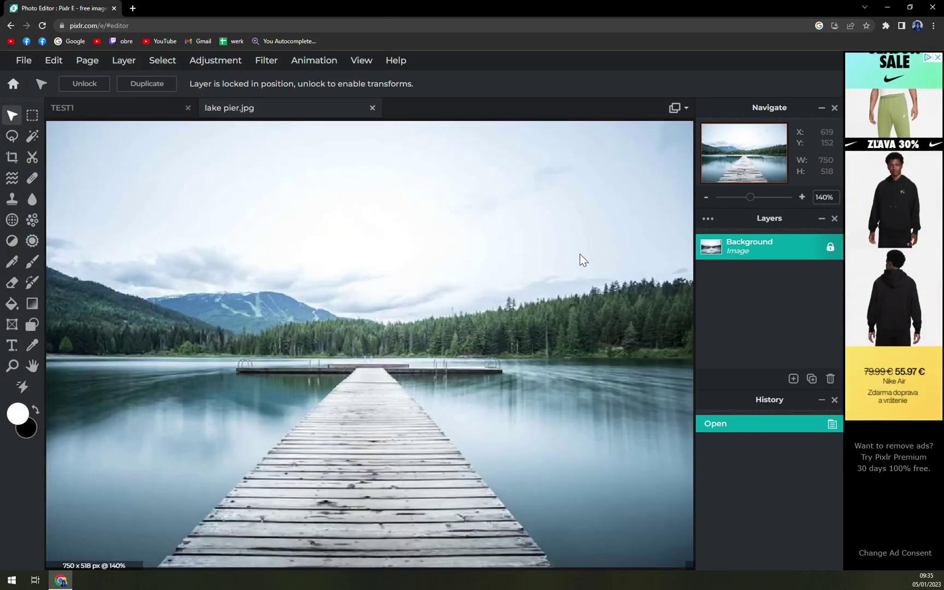
scroll(577, 261, "down", 2)
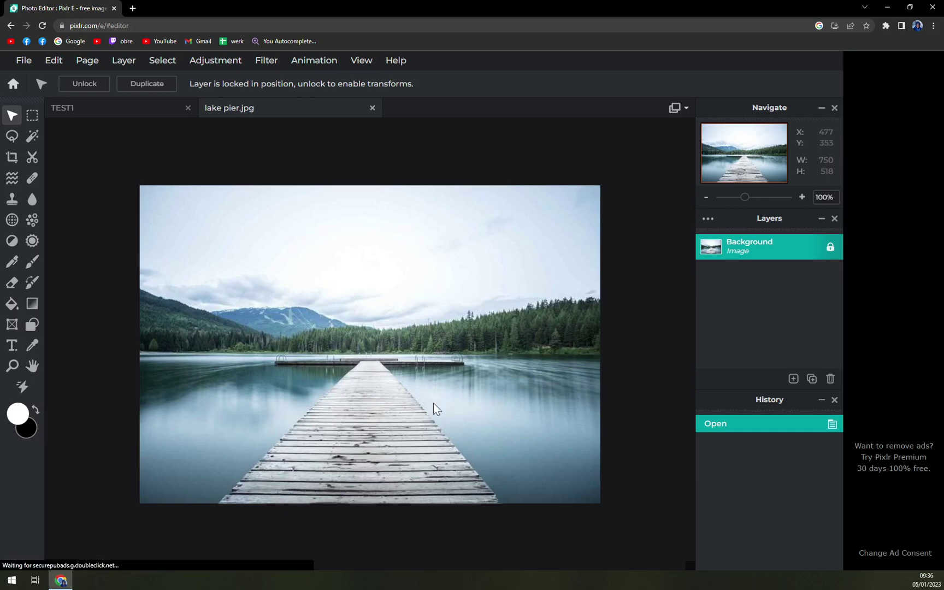
Step: From the home page, open lake pier.jpg again as a third document tab
left_click(10, 25)
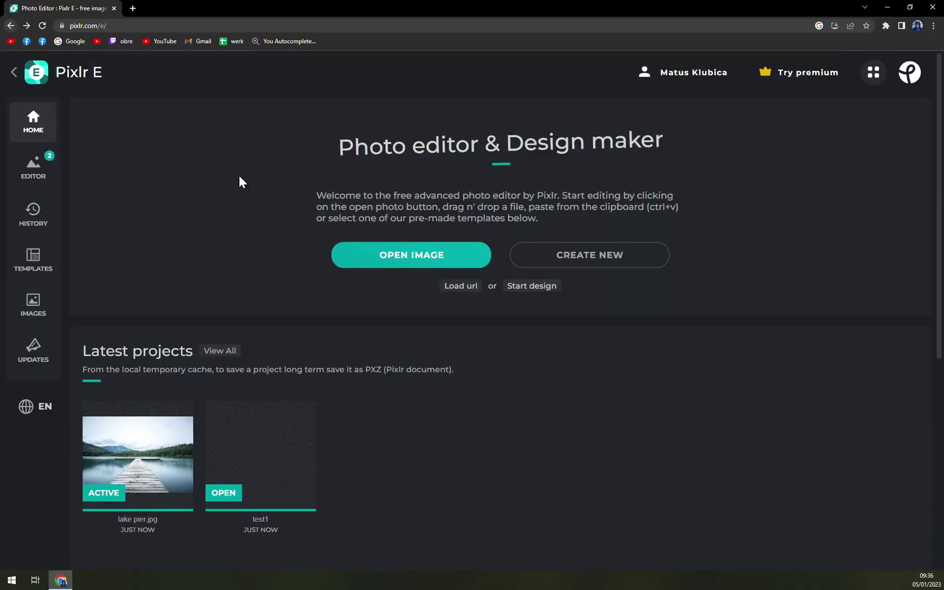
left_click(416, 257)
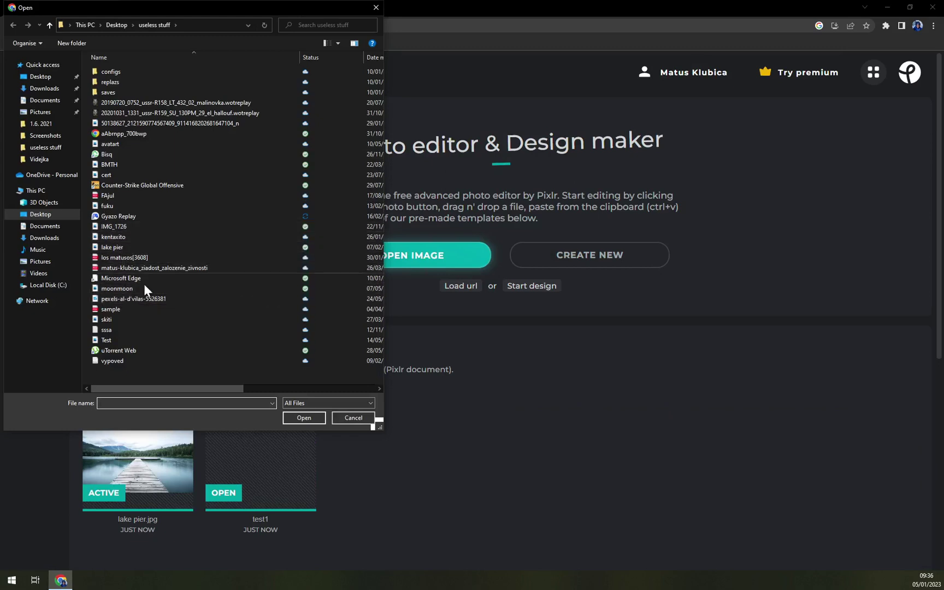
double_click(117, 246)
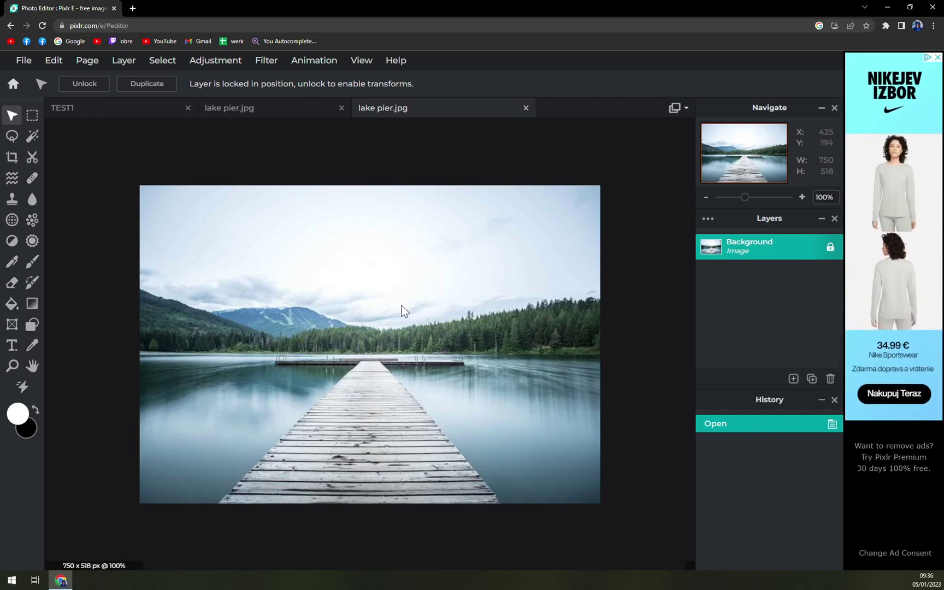
left_click(53, 61)
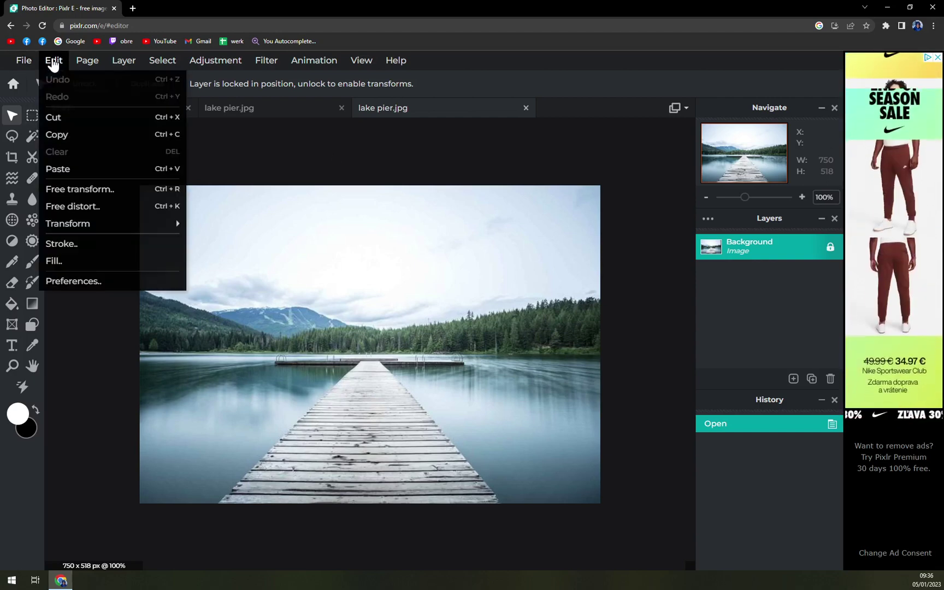
left_click(24, 60)
left_click(54, 60)
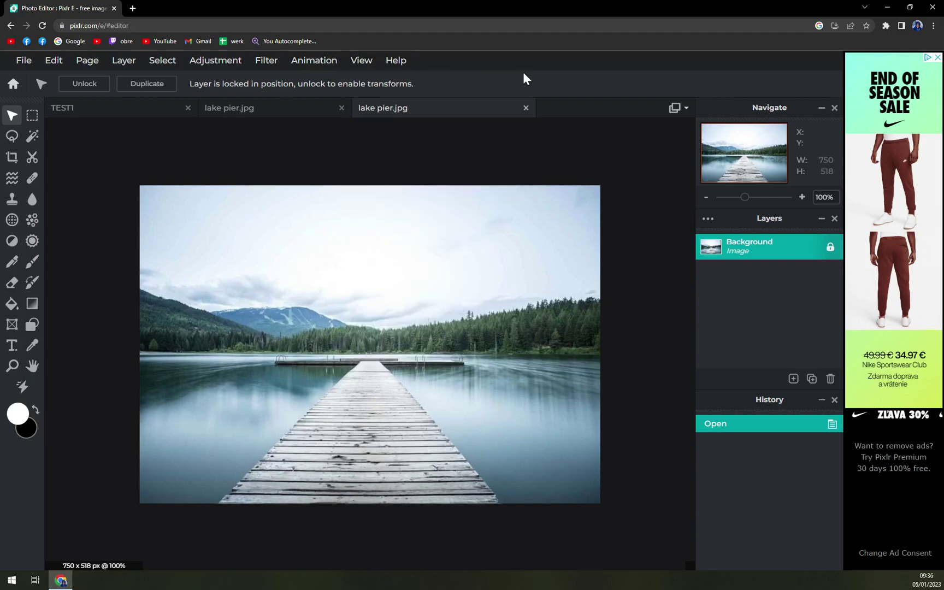
Step: Zoom the second lake pier copy in and out, settling around 123%
scroll(656, 248, "up", 2)
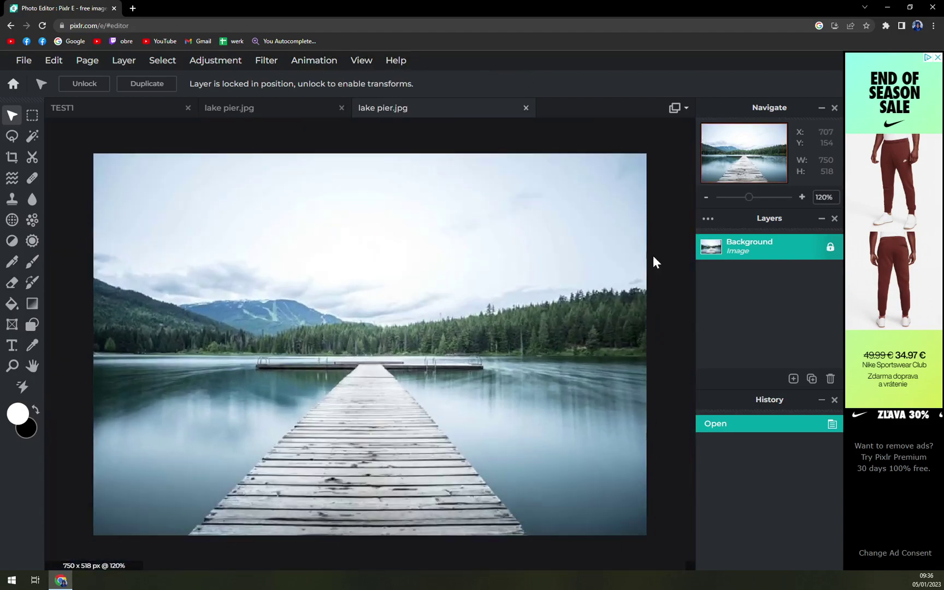
scroll(653, 255, "down", 2)
scroll(403, 324, "up", 1)
scroll(403, 324, "up", 1)
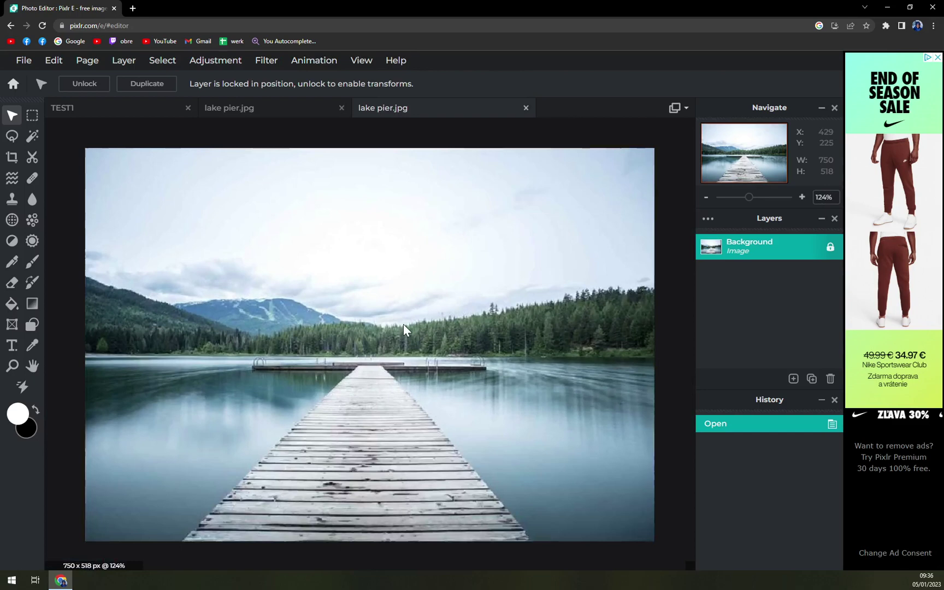
scroll(403, 324, "down", 1)
scroll(406, 323, "up", 1)
scroll(405, 322, "up", 1)
scroll(406, 323, "down", 2)
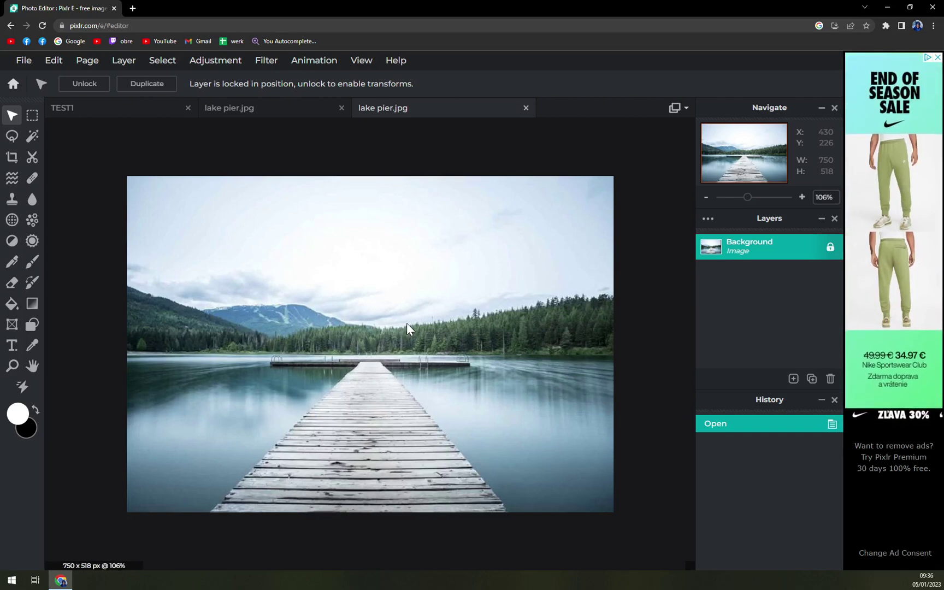
scroll(407, 323, "down", 2)
scroll(407, 324, "up", 2)
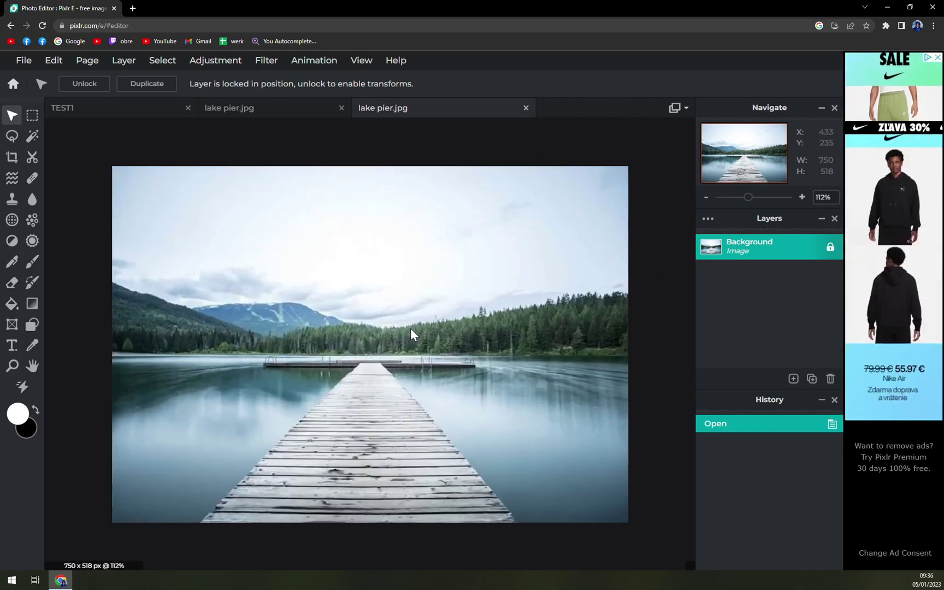
scroll(468, 364, "down", 1)
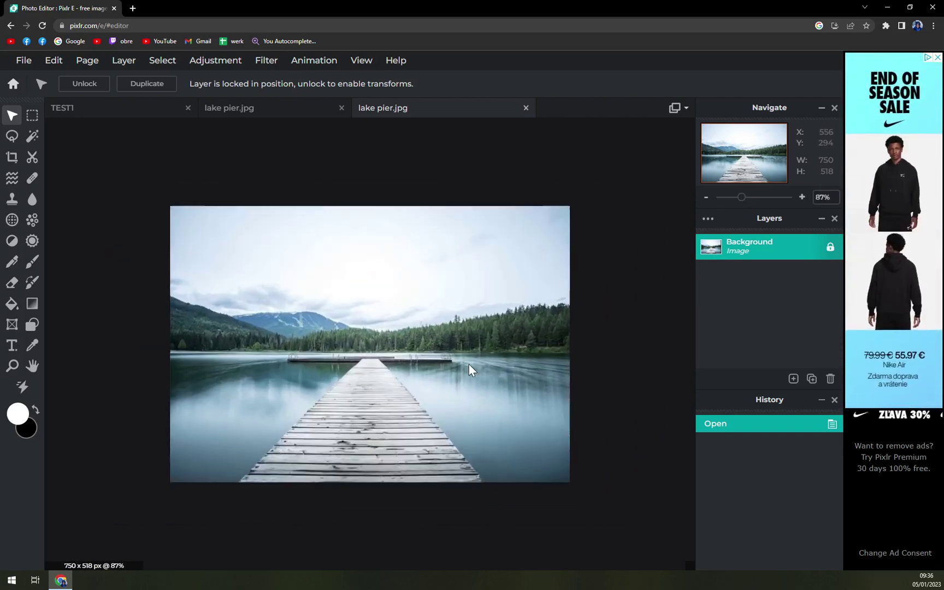
scroll(468, 363, "up", 1)
mouse_move(749, 202)
left_mouse_down()
mouse_move(738, 200)
mouse_move(750, 203)
left_mouse_up()
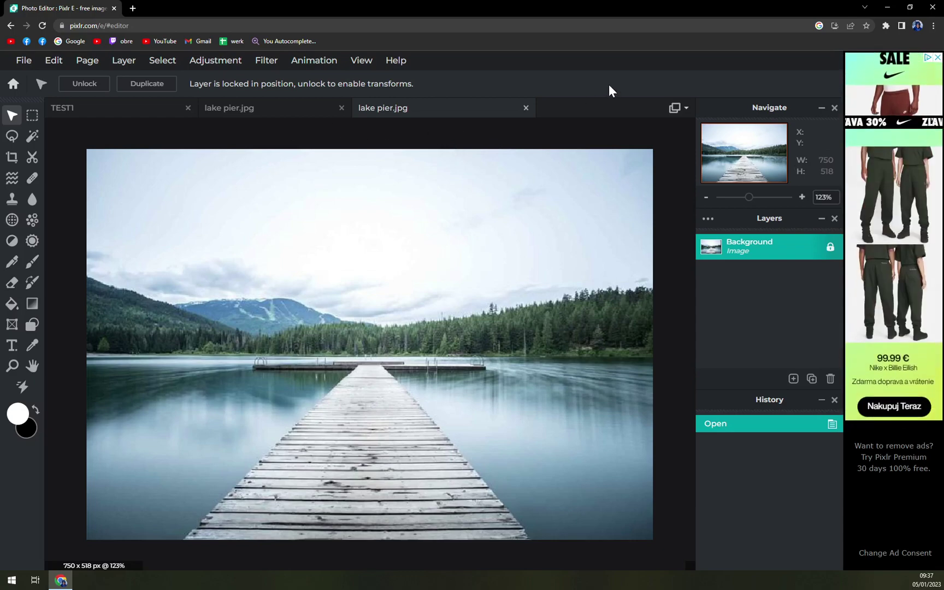
Step: Adjust browser zoom with Ctrl+plus and Ctrl+minus until the editor interface is slightly larger
key("ctrl+plus")
key("ctrl+plus")
key("ctrl+plus")
key("ctrl+plus")
key("ctrl+plus")
key("ctrl+plus")
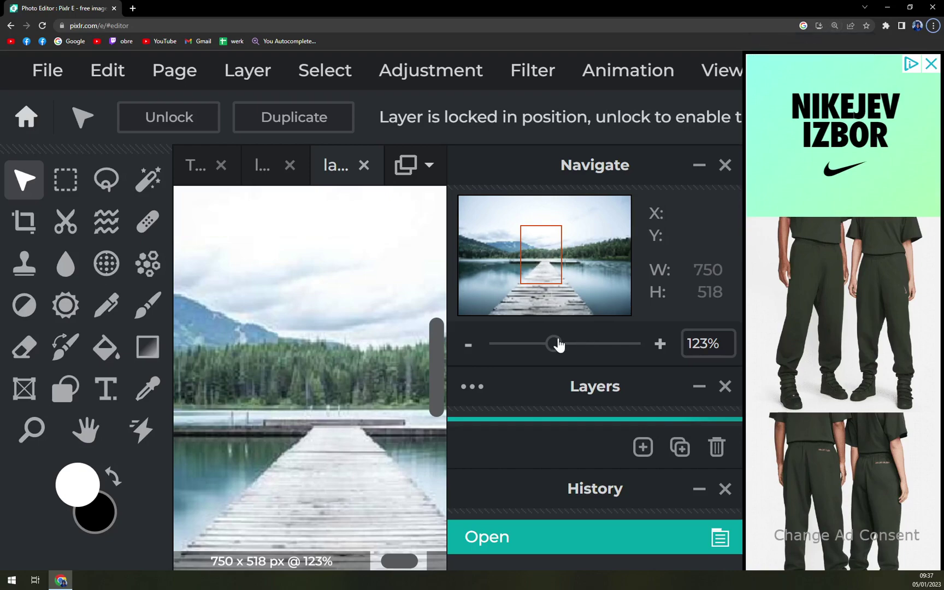
mouse_move(557, 343)
left_mouse_down()
mouse_move(597, 341)
mouse_move(530, 340)
left_mouse_up()
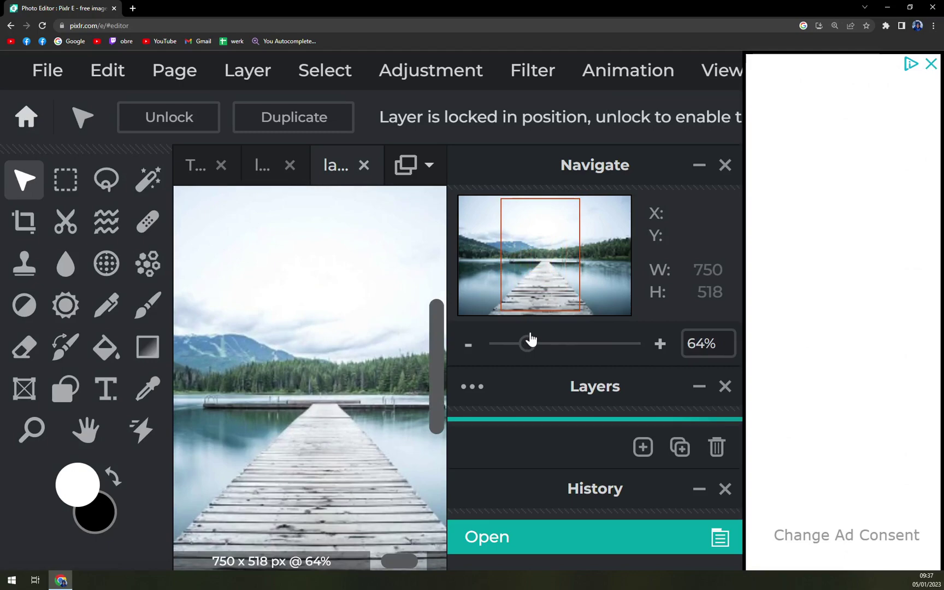
key("ctrl+minus")
key("ctrl+minus")
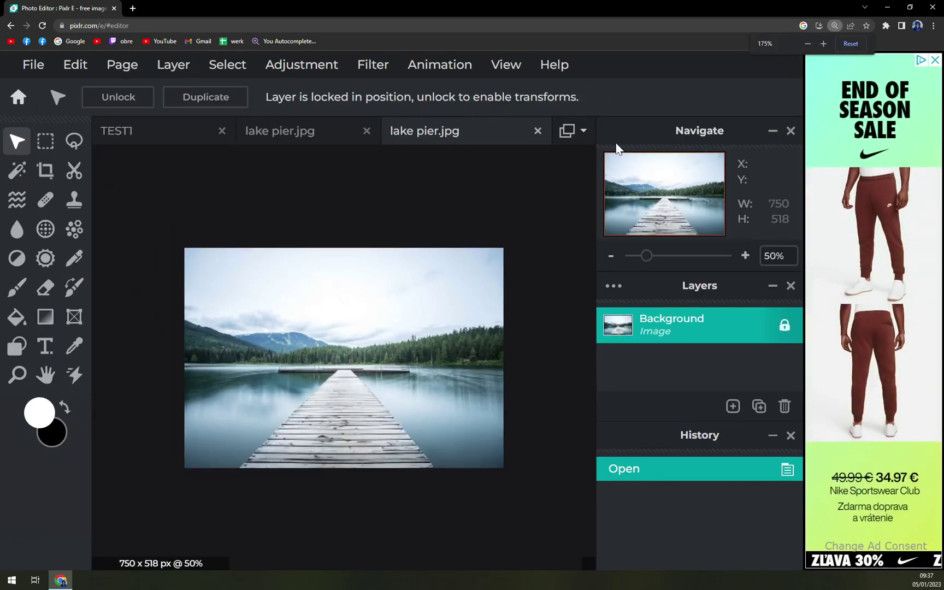
key("ctrl+minus")
key("ctrl+minus")
key("ctrl+minus")
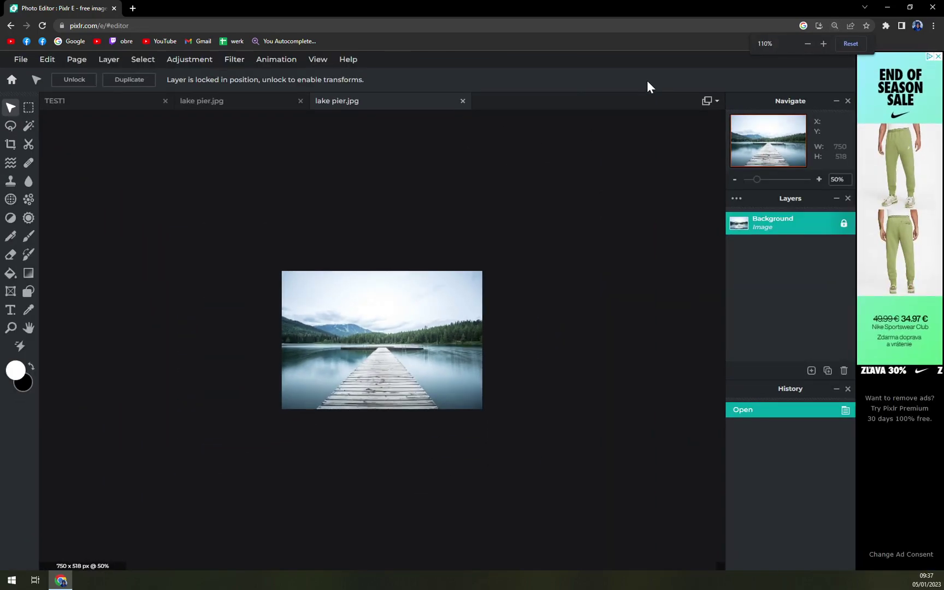
key("ctrl+minus")
key("ctrl+plus")
key("ctrl+plus")
key("ctrl+plus")
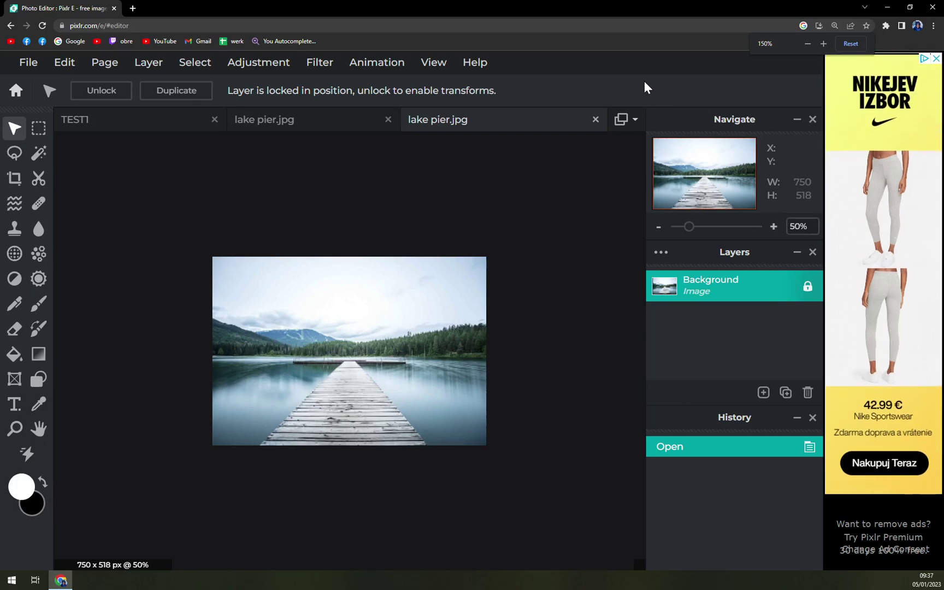
key("ctrl+minus")
key("ctrl+minus")
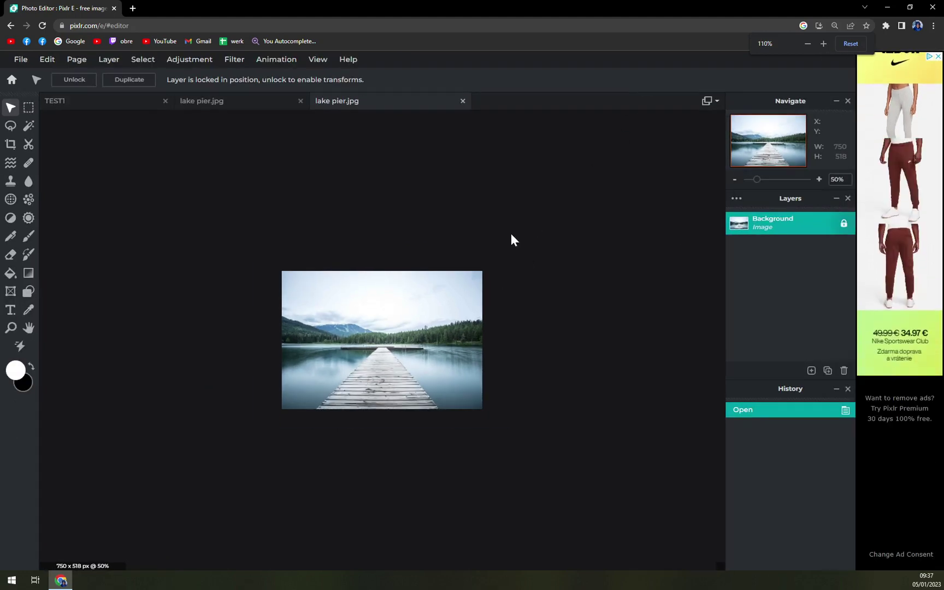
Step: Zoom the pier photo on the canvas to its actual 100% size
scroll(511, 240, "up", 5)
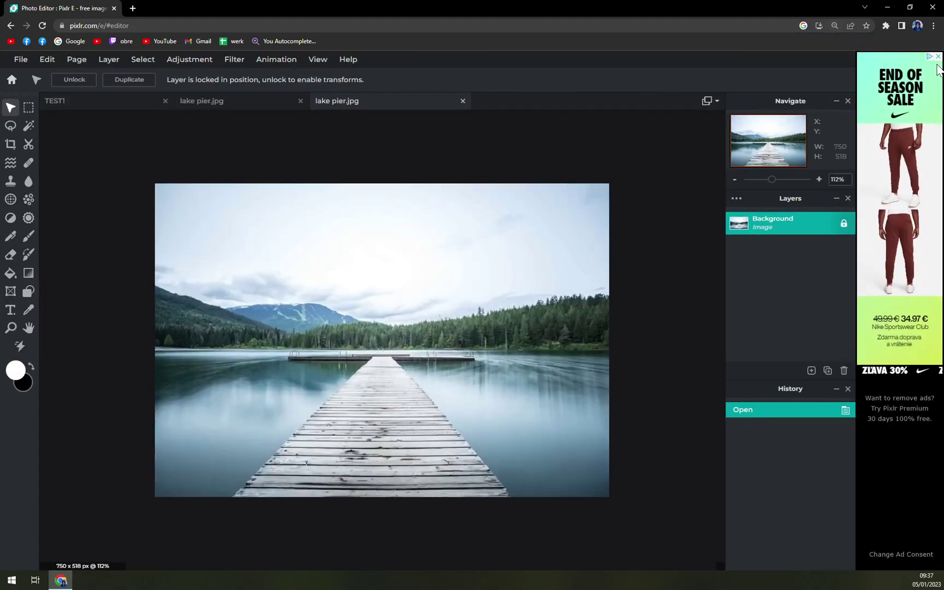
scroll(659, 188, "up", 1)
scroll(642, 196, "down", 2)
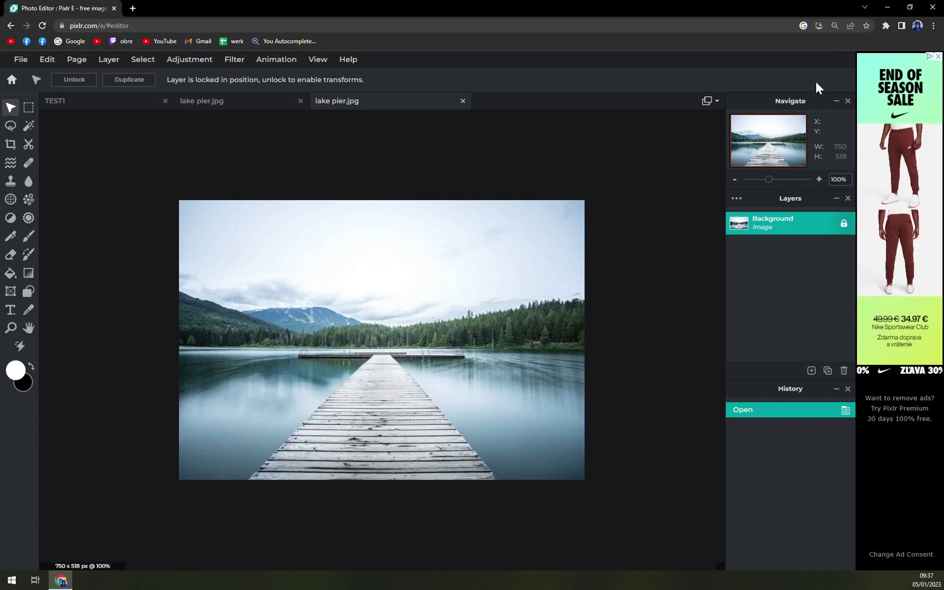
Step: Restore the browser window and drag its edges and title bar until the ads are off-screen
double_click(722, 11)
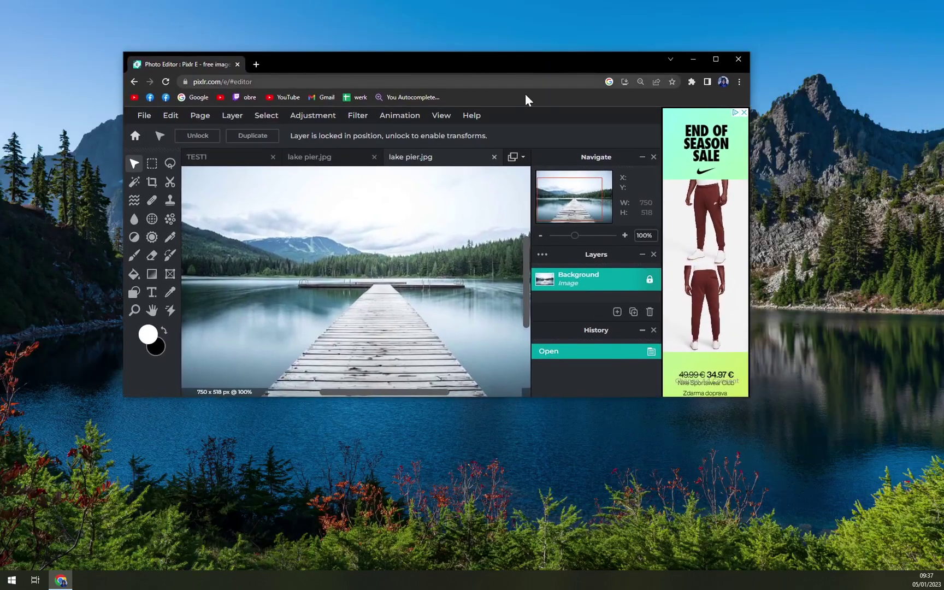
left_click_drag(752, 109, 909, 110)
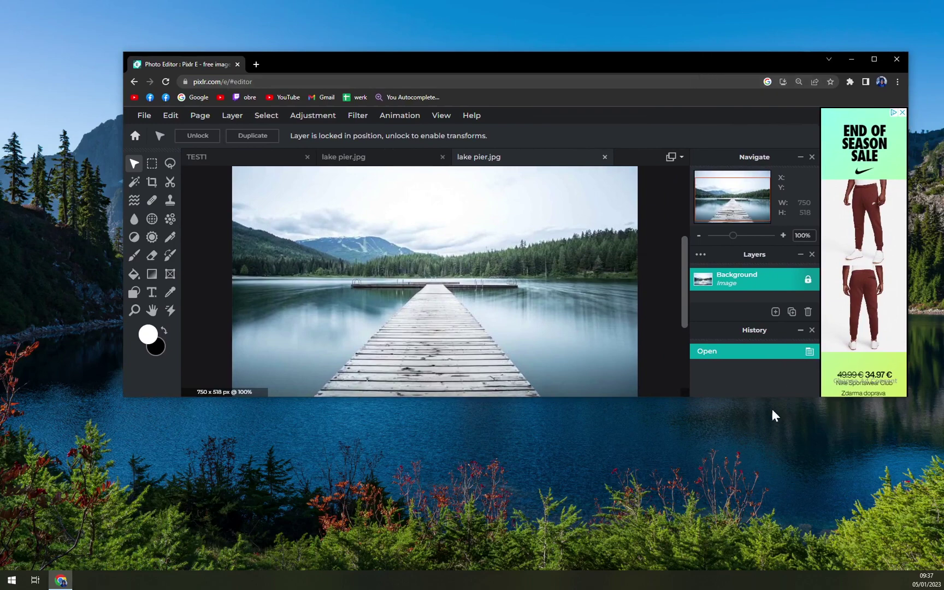
left_click_drag(748, 397, 736, 567)
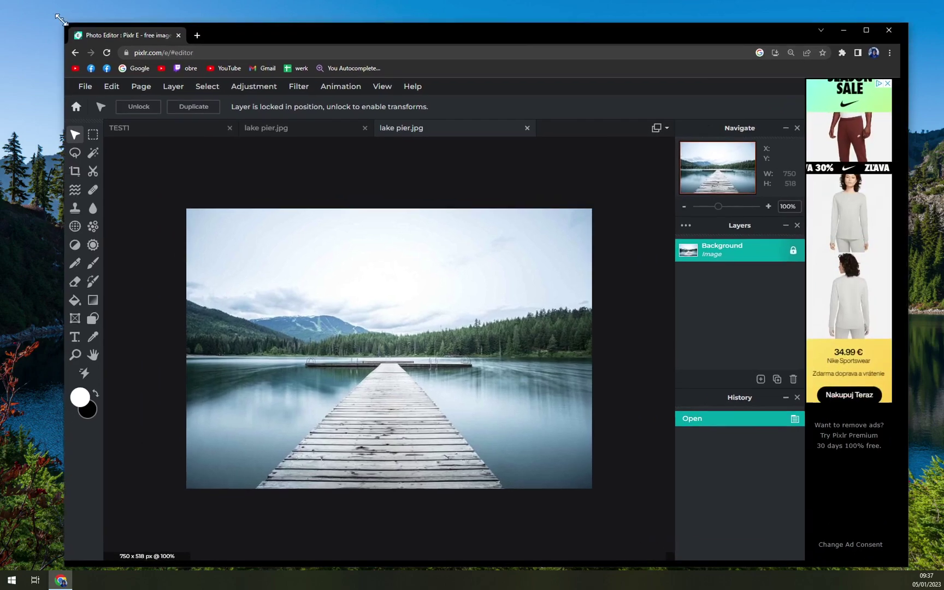
left_click_drag(122, 49, 8, 0)
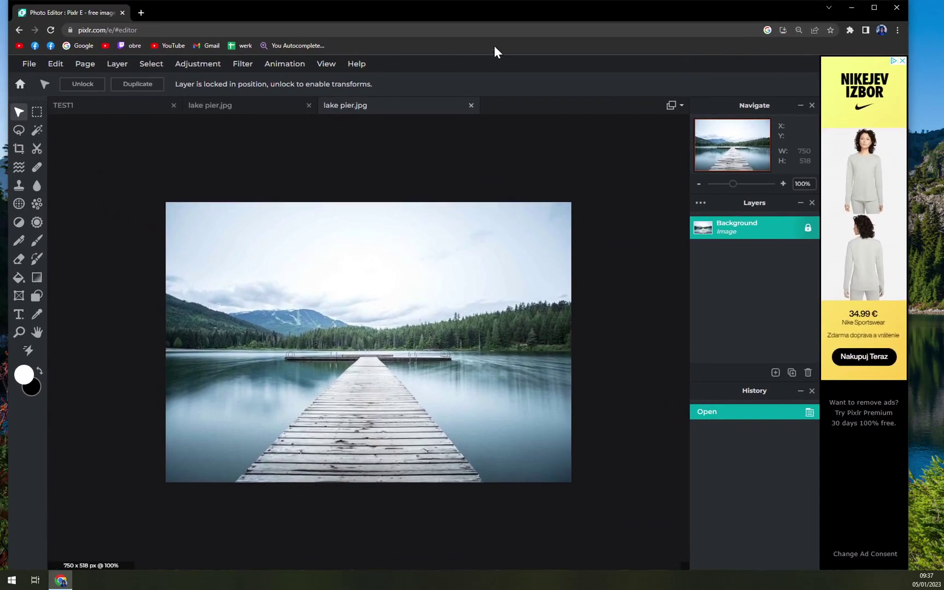
left_click_drag(413, 10, 640, 14)
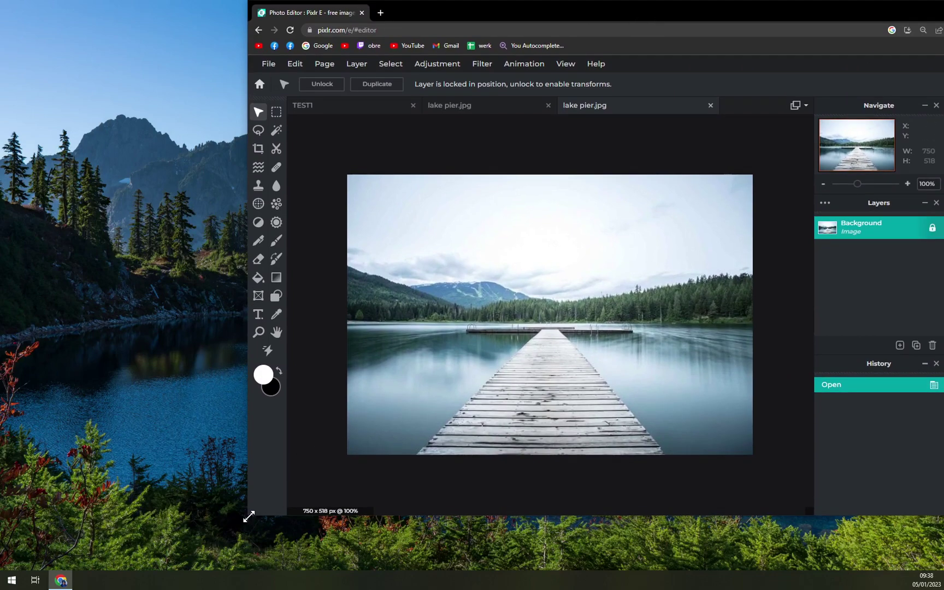
mouse_move(248, 517)
left_mouse_down()
mouse_move(7, 551)
mouse_move(3, 569)
left_mouse_up()
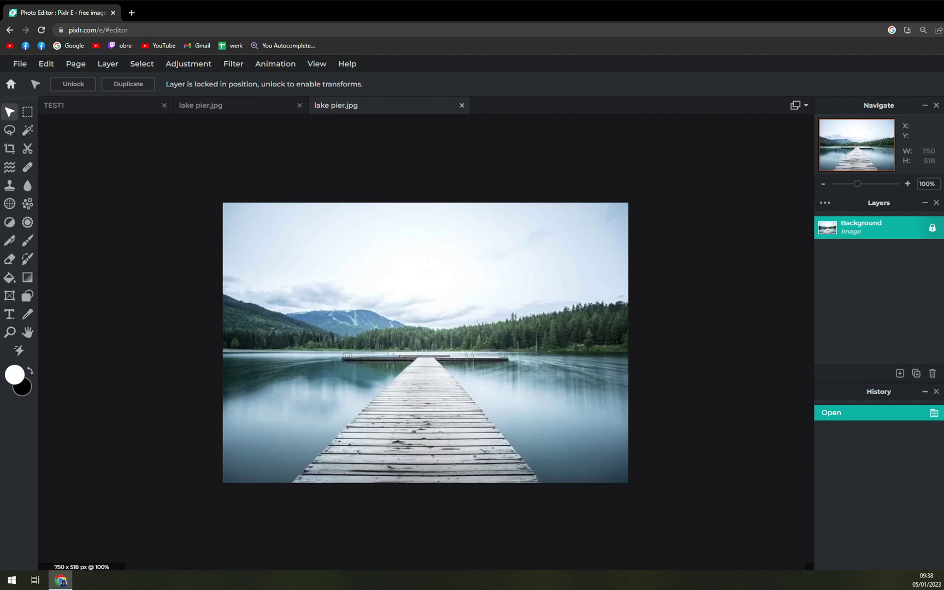
Step: Return the window to maximized with ads showing and zoom the pier photo to about 118%
scroll(477, 203, "down", 1)
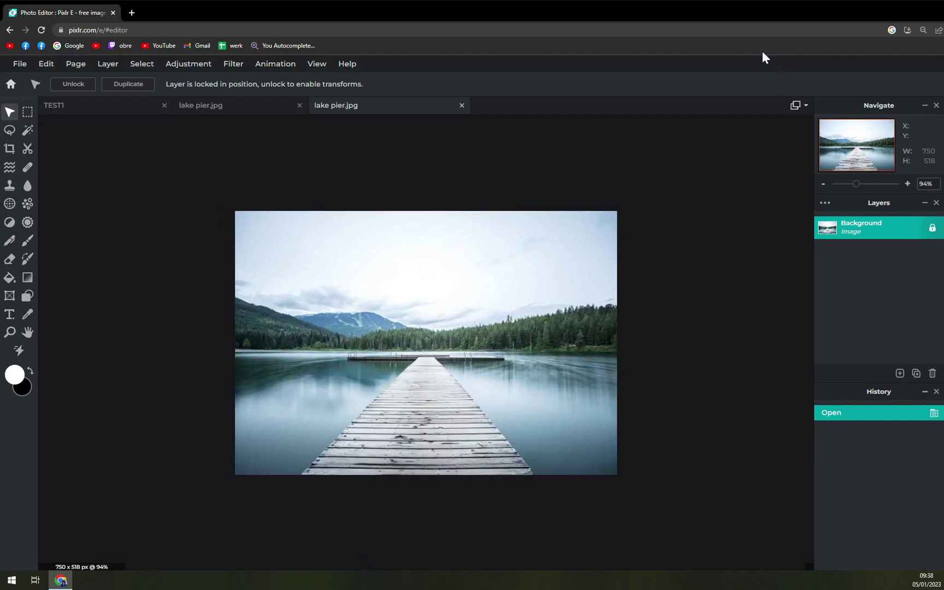
mouse_move(312, 21)
left_mouse_down()
mouse_move(223, 189)
mouse_move(243, 3)
left_mouse_up()
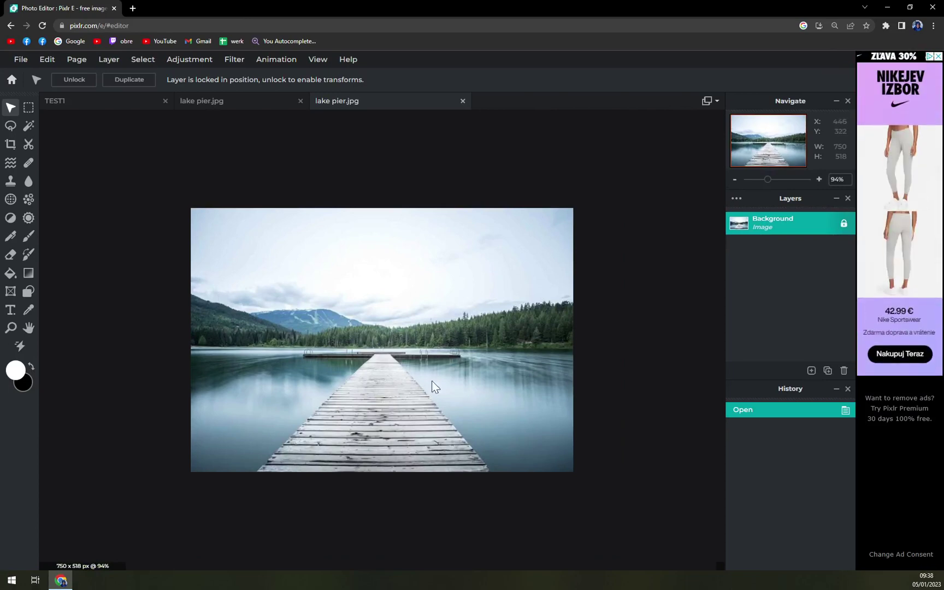
scroll(452, 386, "up", 1)
scroll(452, 380, "up", 1)
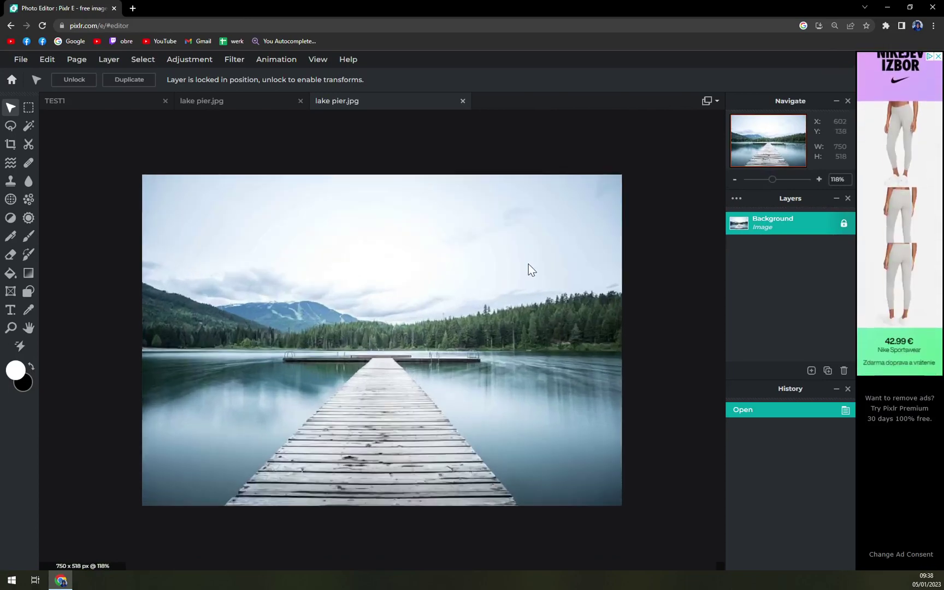